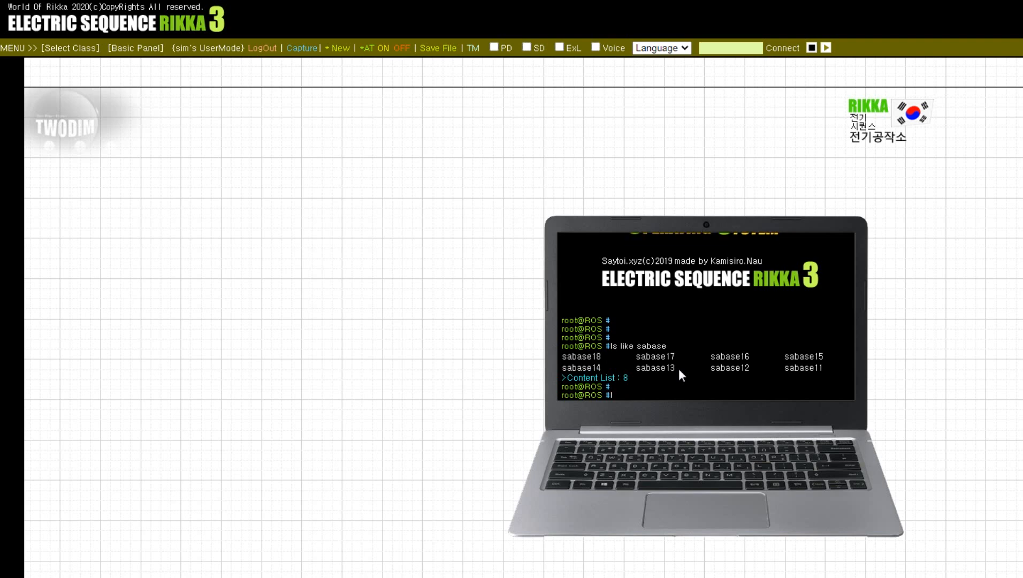
# Load the saved sequence content sabase18 with the lc command and run the dline command in the laptop terminal
pyautogui.click(583, 359)
pyautogui.press('Return')
pyautogui.write('dli')
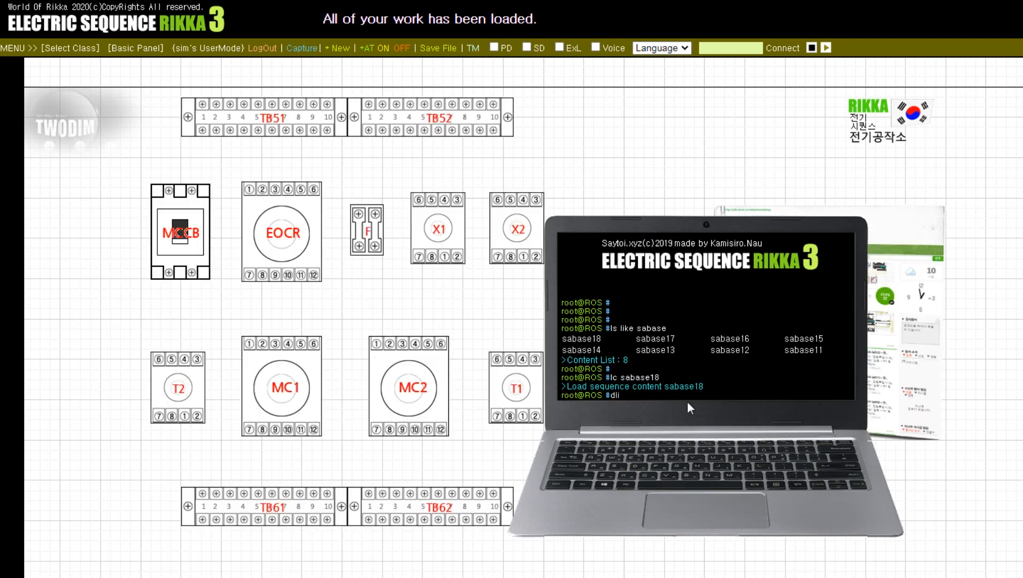
pyautogui.write('ne')
pyautogui.press('Return')
pyautogui.press('Return')
# Start automatic wire drawing with ll auto and hide the laptop terminal with mycom
pyautogui.write('ll auto')
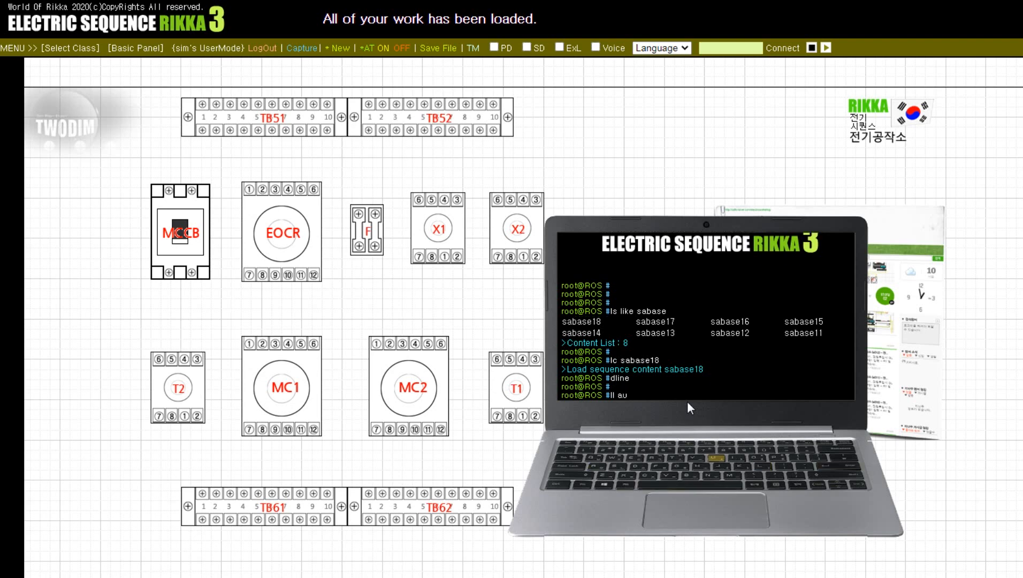
pyautogui.press('Return')
pyautogui.press('Return')
pyautogui.write('mycom')
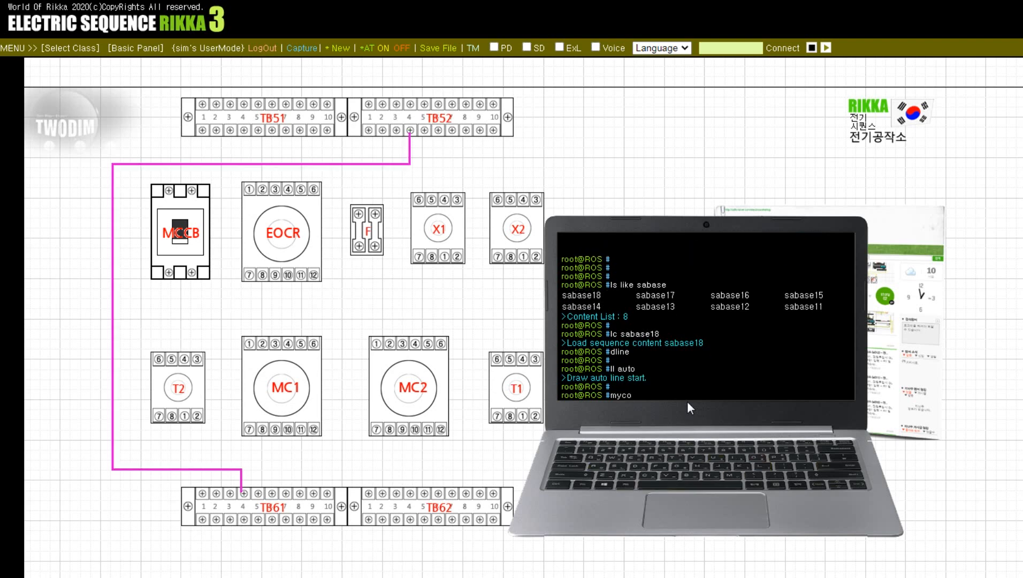
pyautogui.press('Return')
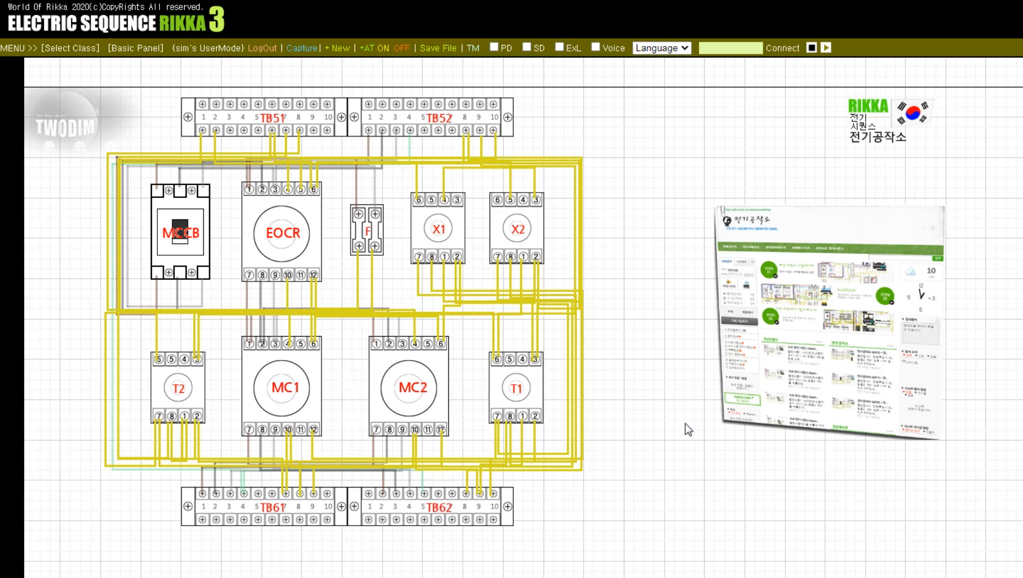
# Bring up the red and black test probes with the bt terminal command, leaving the laptop terminal hidden
pyautogui.press('Escape')
pyautogui.press('Return')
pyautogui.press('Return')
pyautogui.press('Return')
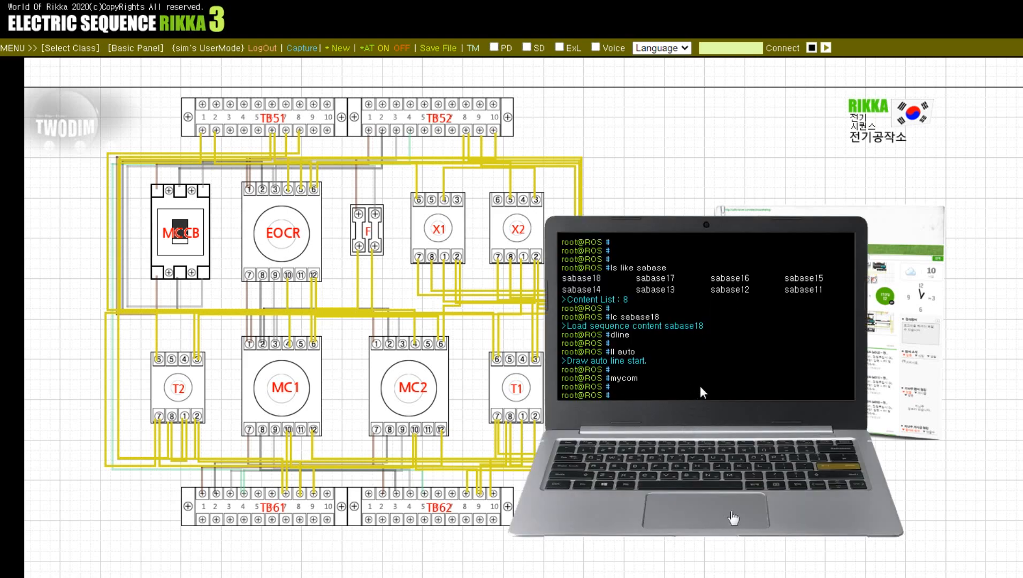
pyautogui.write('bt')
pyautogui.press('Return')
pyautogui.press('Return')
pyautogui.press('Return')
pyautogui.write('myco,')
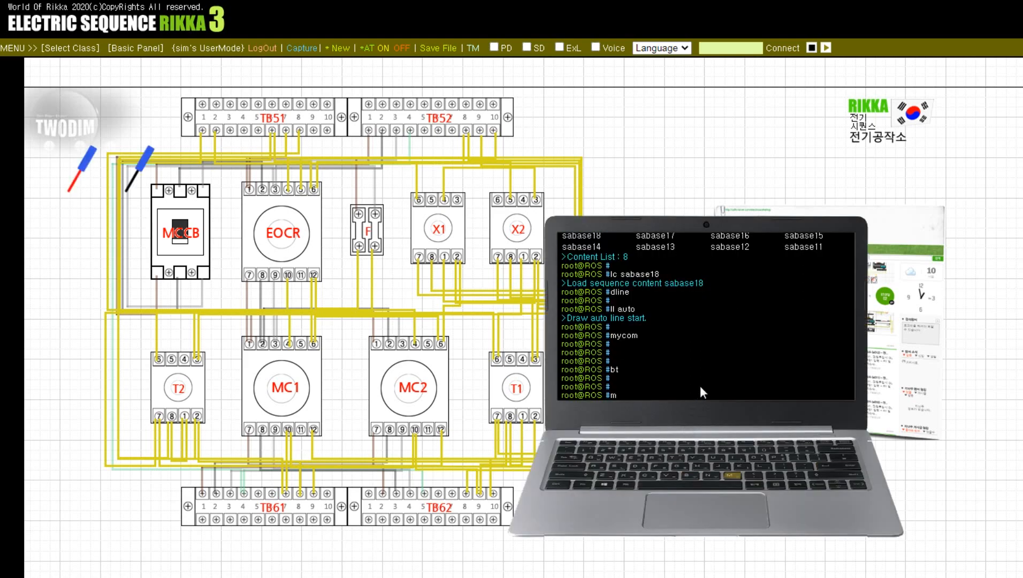
pyautogui.press('Escape')
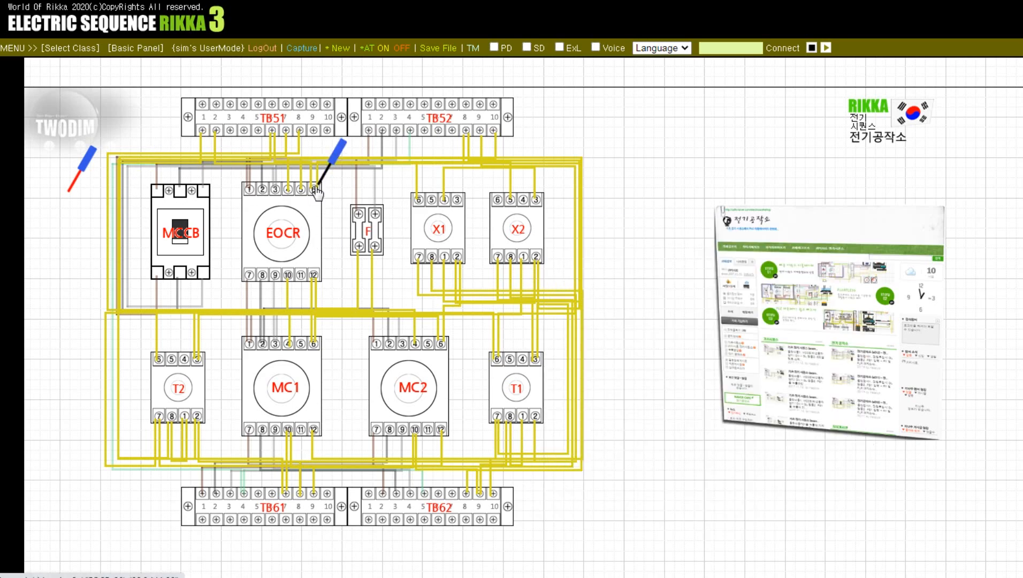
# Probe the green ground wire between TB52 terminal 4 and the TB62 terminal block
pyautogui.click(408, 133)
pyautogui.click(84, 186)
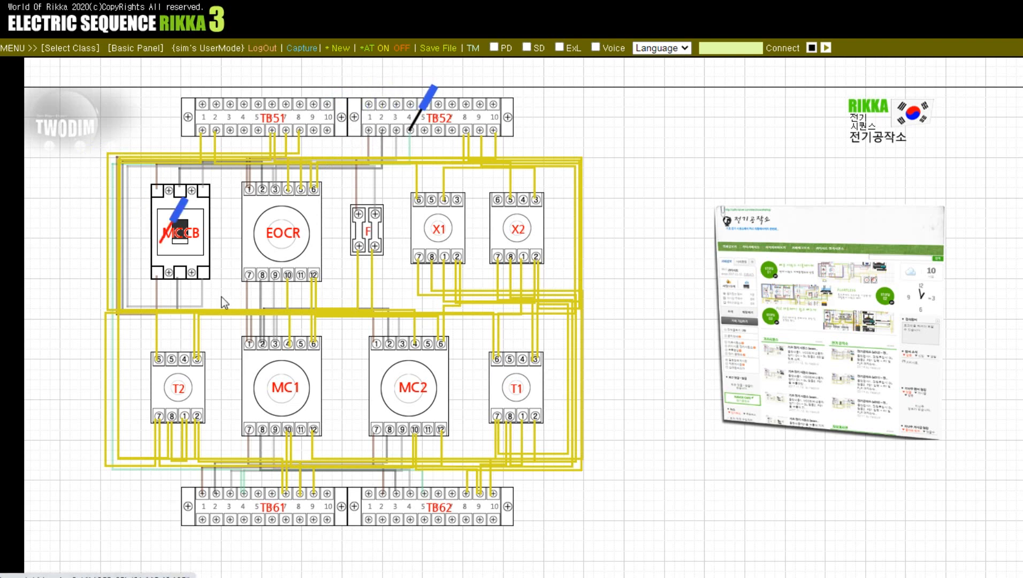
pyautogui.click(430, 485)
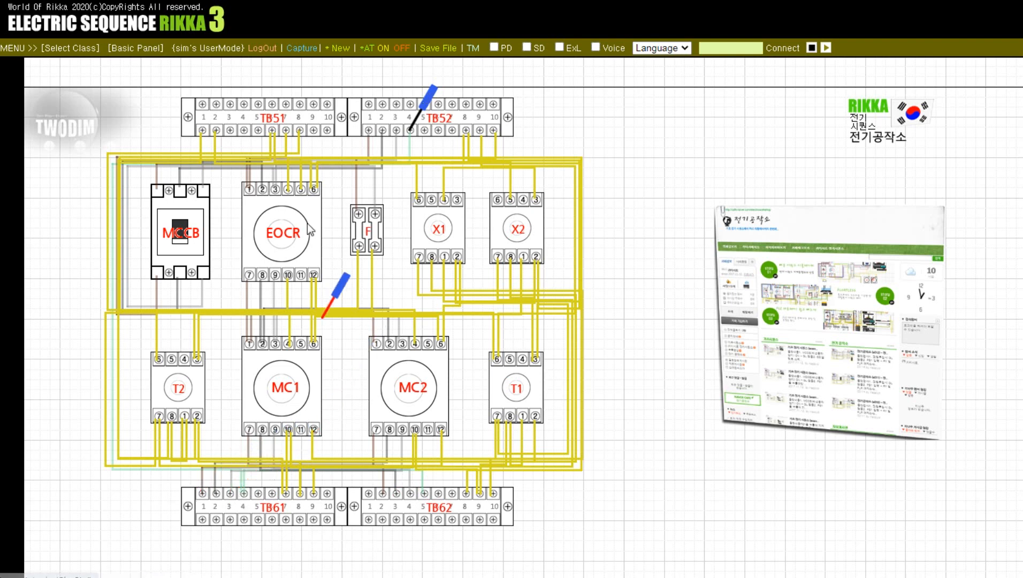
# Probe the supply wires from TB52 terminals 1, 2 and 3 to the upper terminals of the MCCB
pyautogui.click(369, 132)
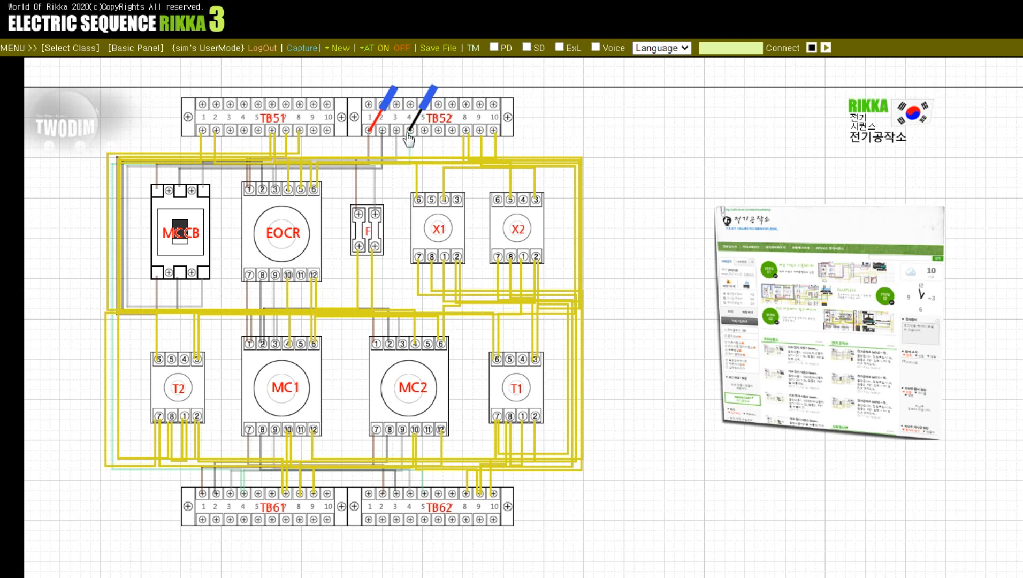
pyautogui.click(410, 138)
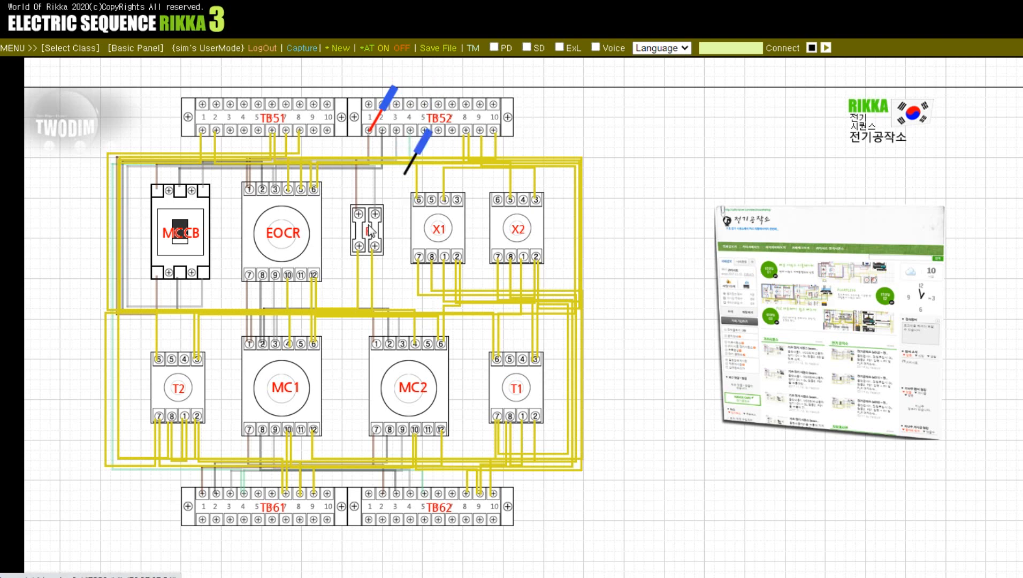
pyautogui.click(180, 198)
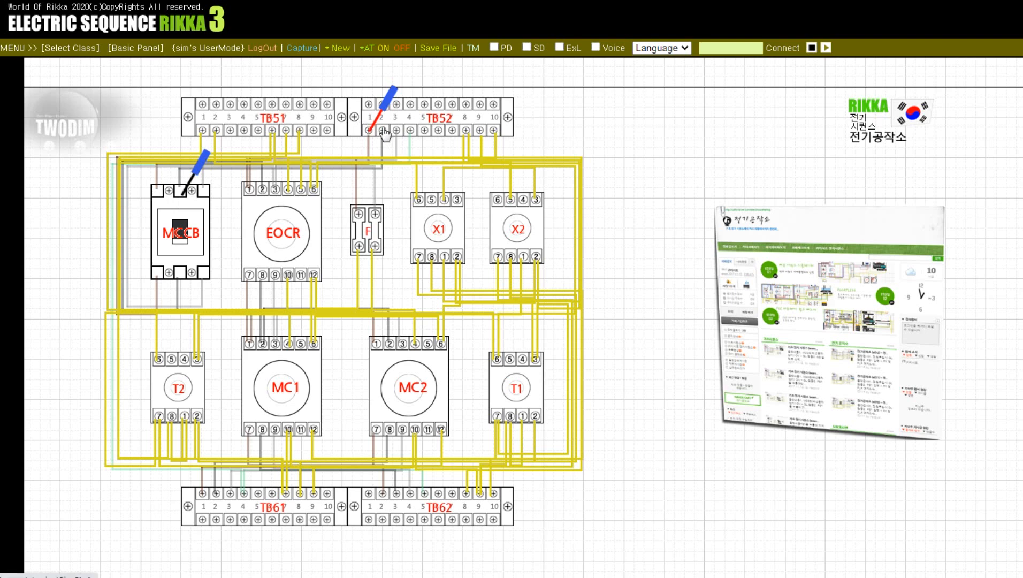
pyautogui.click(383, 132)
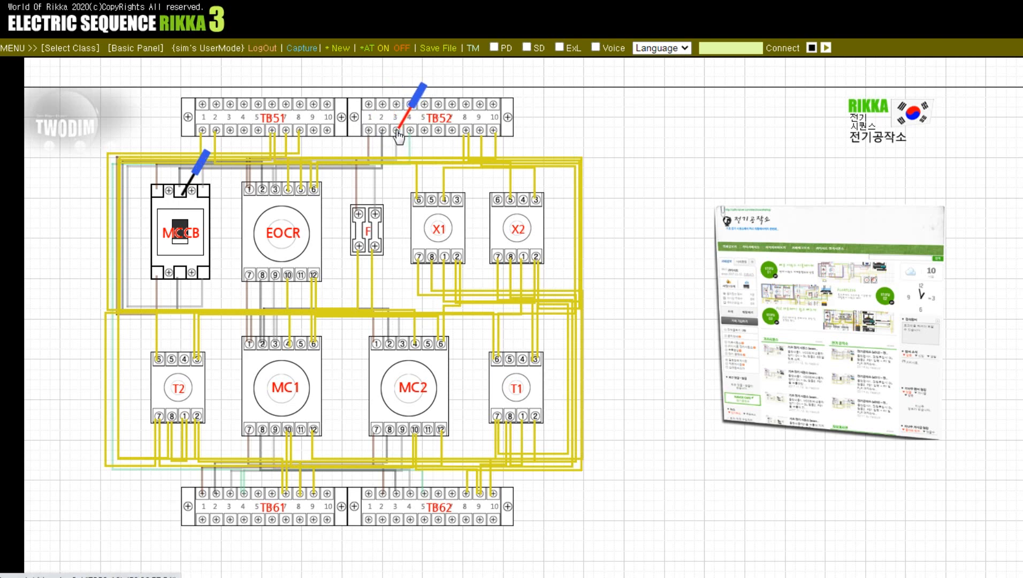
pyautogui.click(397, 133)
# Probe the wires from the MCCB's lower terminals to EOCR terminals 1, 2 and 3
pyautogui.click(182, 193)
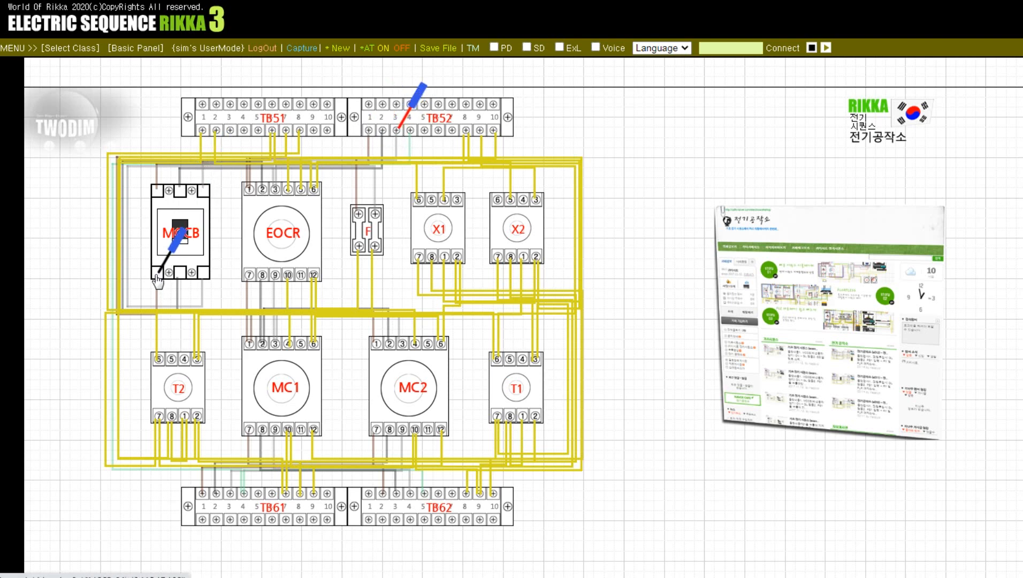
pyautogui.click(409, 120)
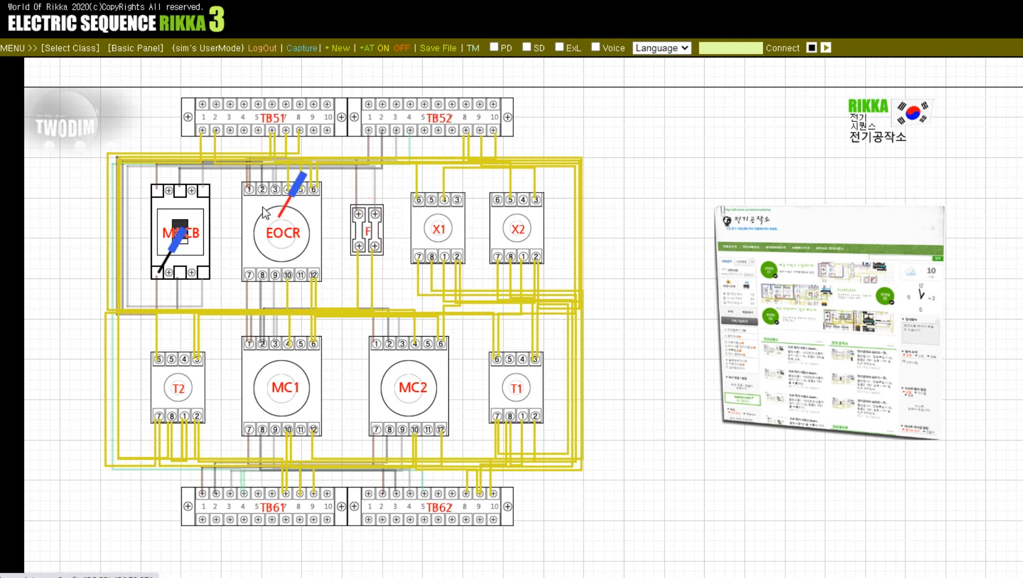
pyautogui.click(257, 192)
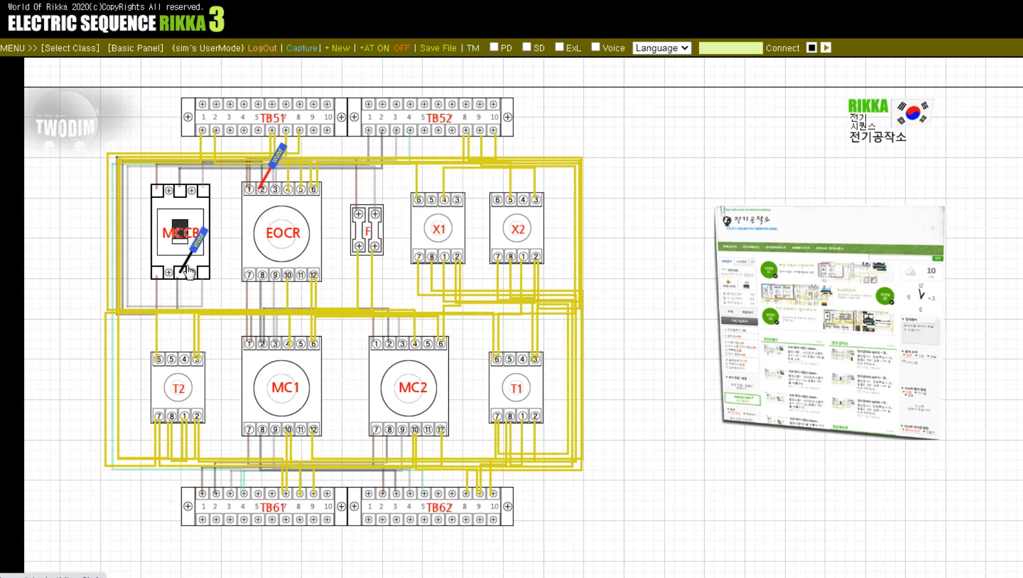
pyautogui.click(273, 190)
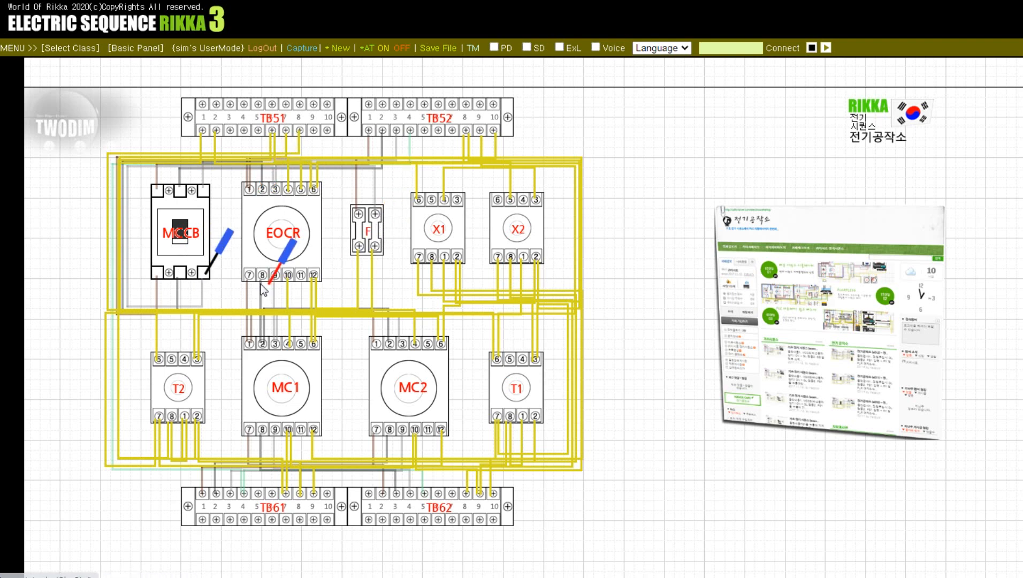
# Probe the wires from EOCR terminals 7 through 9 to the upper main contacts of MC2
pyautogui.click(249, 275)
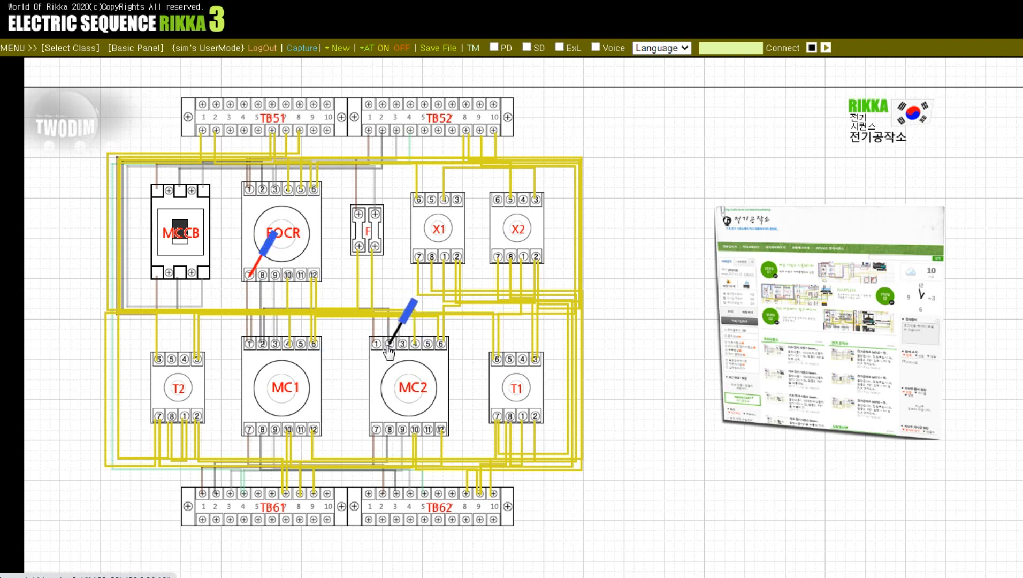
pyautogui.moveTo(253, 271); pyautogui.dragTo(278, 280)
# Probe MC1's output terminals 7 through 9 against the TB62 terminals up to terminal 4
pyautogui.moveTo(393, 354); pyautogui.dragTo(252, 435)
pyautogui.moveTo(302, 273); pyautogui.dragTo(396, 497)
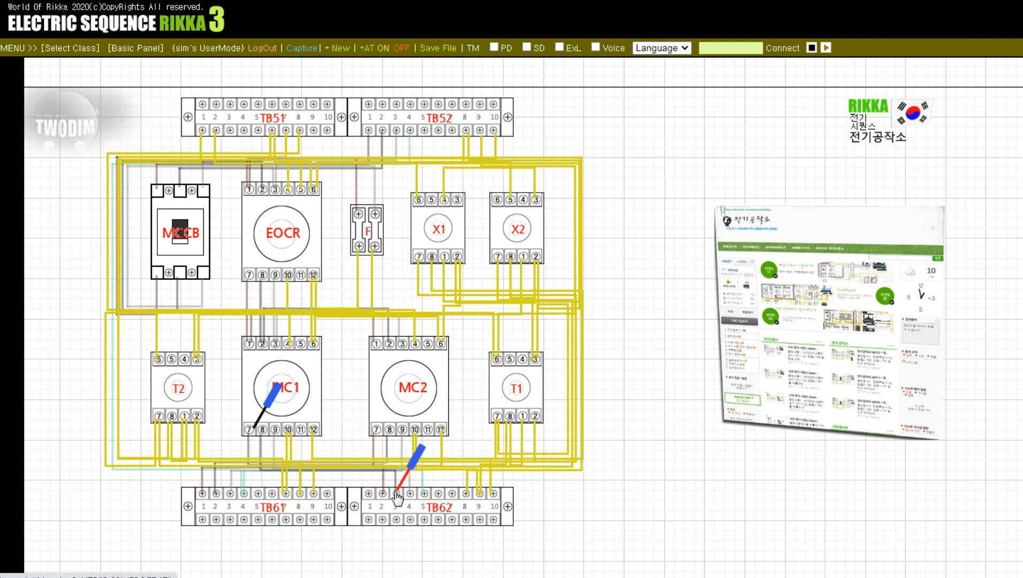
pyautogui.moveTo(254, 428); pyautogui.dragTo(273, 436)
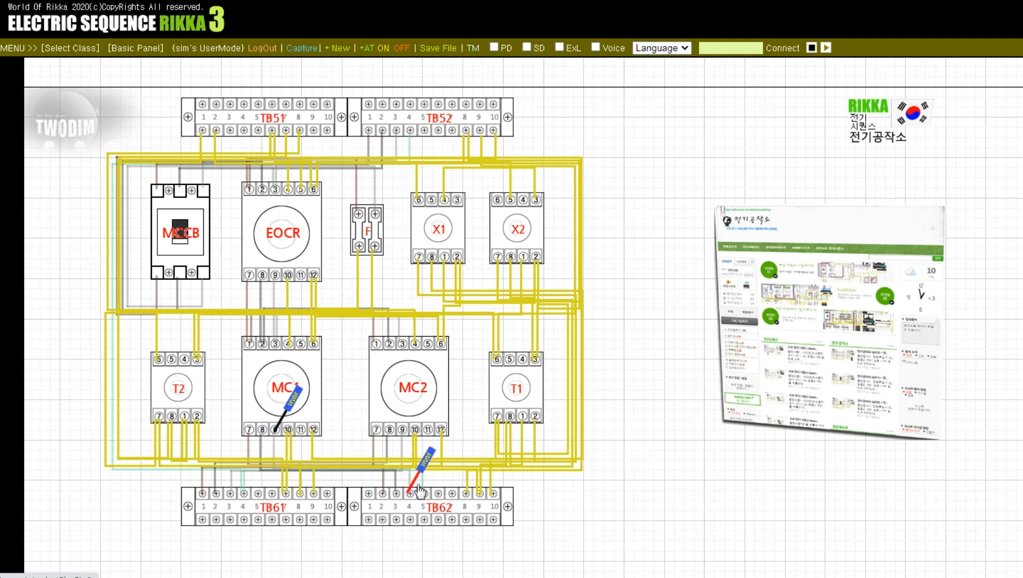
# Probe MC2's output terminals 7 through 9 against the first terminals of TB61
pyautogui.moveTo(407, 487); pyautogui.dragTo(377, 438)
pyautogui.moveTo(286, 418); pyautogui.dragTo(227, 492)
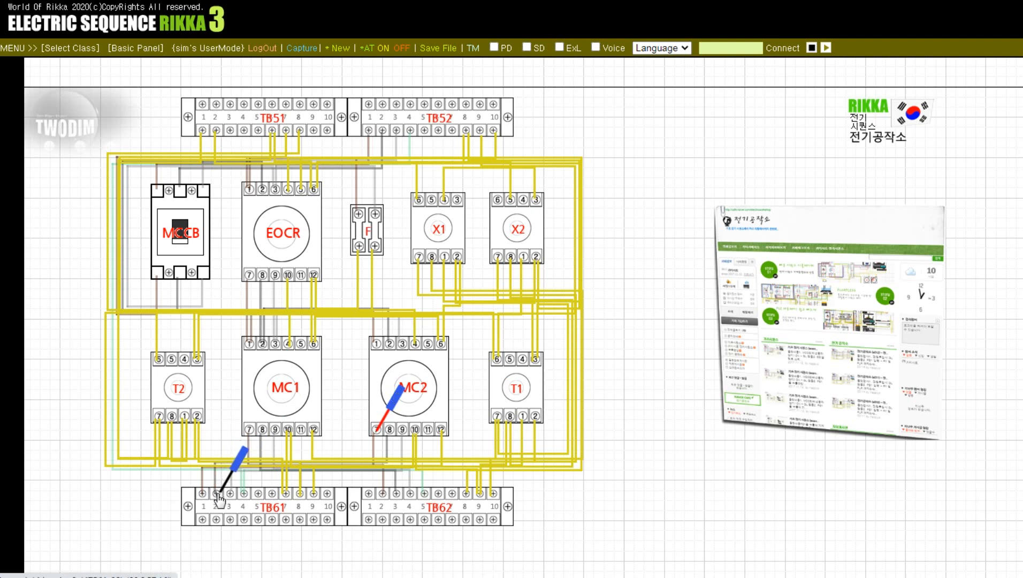
pyautogui.moveTo(378, 437); pyautogui.dragTo(401, 436)
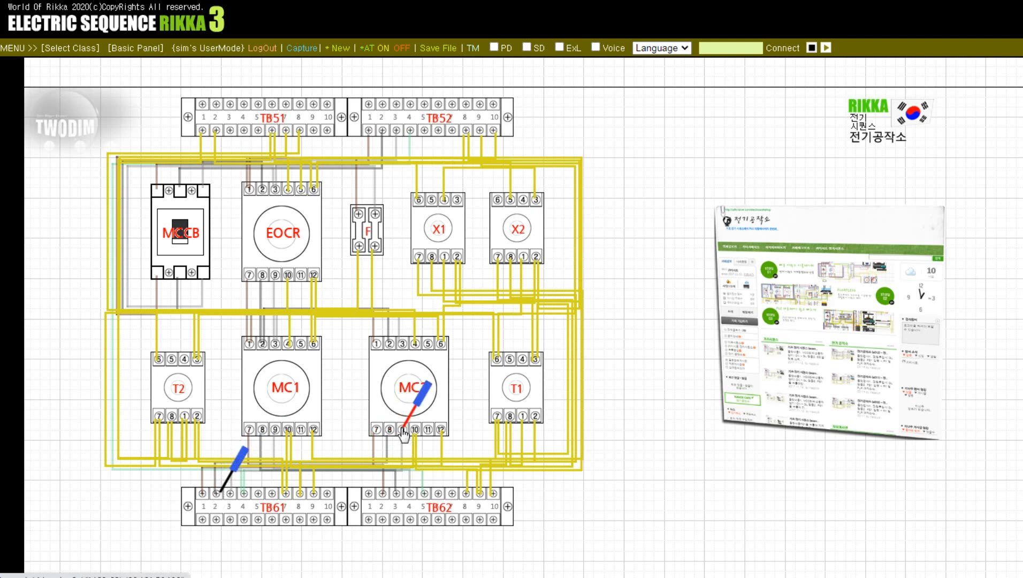
# Probe EOCR terminal 4 against fuse F's lower-left terminal and TB61 terminal 7, and EOCR terminal 5 against TB61 terminal 8
pyautogui.moveTo(229, 486); pyautogui.dragTo(365, 241)
pyautogui.moveTo(423, 430); pyautogui.dragTo(290, 170)
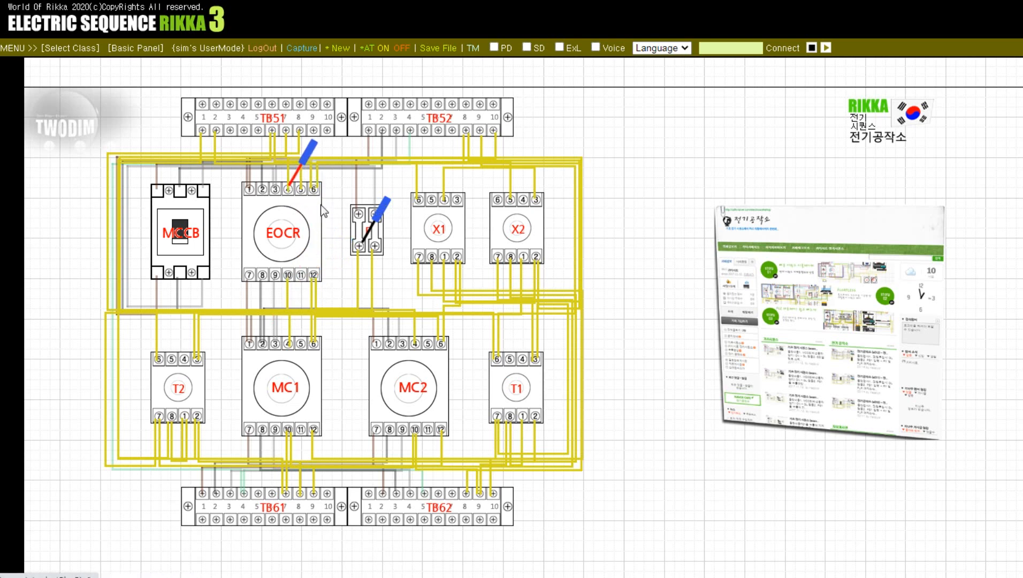
pyautogui.moveTo(355, 249); pyautogui.dragTo(289, 494)
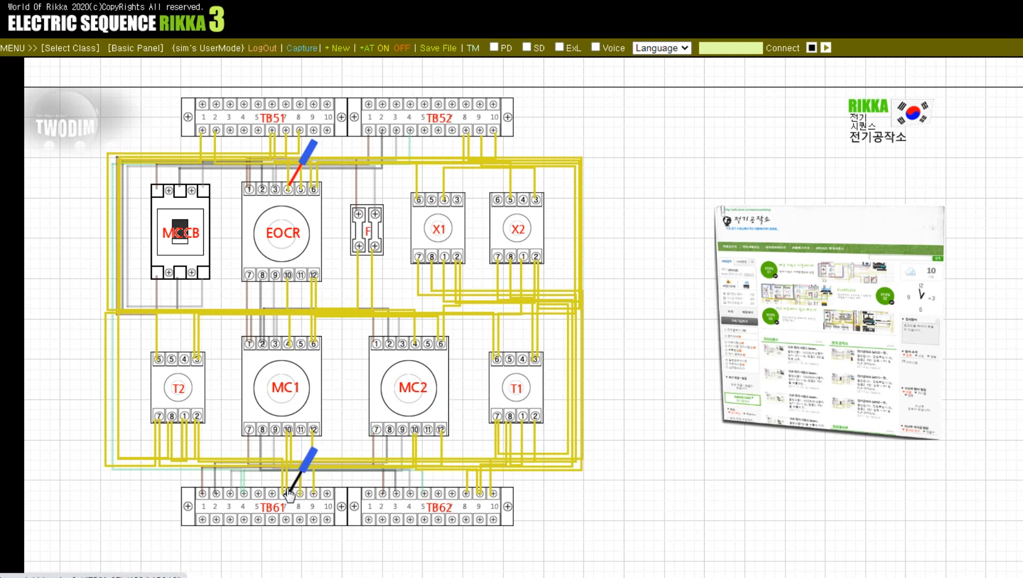
pyautogui.moveTo(289, 187)
pyautogui.mouseDown()
pyautogui.moveTo(337, 198)
pyautogui.moveTo(481, 500)
pyautogui.moveTo(455, 412)
pyautogui.moveTo(222, 162)
pyautogui.moveTo(212, 124)
pyautogui.moveTo(260, 195)
pyautogui.moveTo(281, 187)
pyautogui.moveTo(230, 351)
pyautogui.moveTo(187, 424)
pyautogui.moveTo(214, 411)
pyautogui.moveTo(442, 442)
pyautogui.moveTo(248, 438)
pyautogui.moveTo(164, 423)
pyautogui.moveTo(494, 394)
pyautogui.moveTo(501, 431)
pyautogui.moveTo(523, 423)
pyautogui.moveTo(423, 401)
pyautogui.moveTo(280, 431)
pyautogui.moveTo(430, 428)
pyautogui.moveTo(324, 351)
pyautogui.moveTo(289, 198)
pyautogui.moveTo(299, 194)
pyautogui.mouseUp()
pyautogui.moveTo(293, 446); pyautogui.dragTo(299, 501)
# Probe the control connection between X2 terminal 7 and TB62 terminal 10
pyautogui.moveTo(316, 174); pyautogui.dragTo(499, 265)
pyautogui.moveTo(310, 479); pyautogui.dragTo(495, 503)
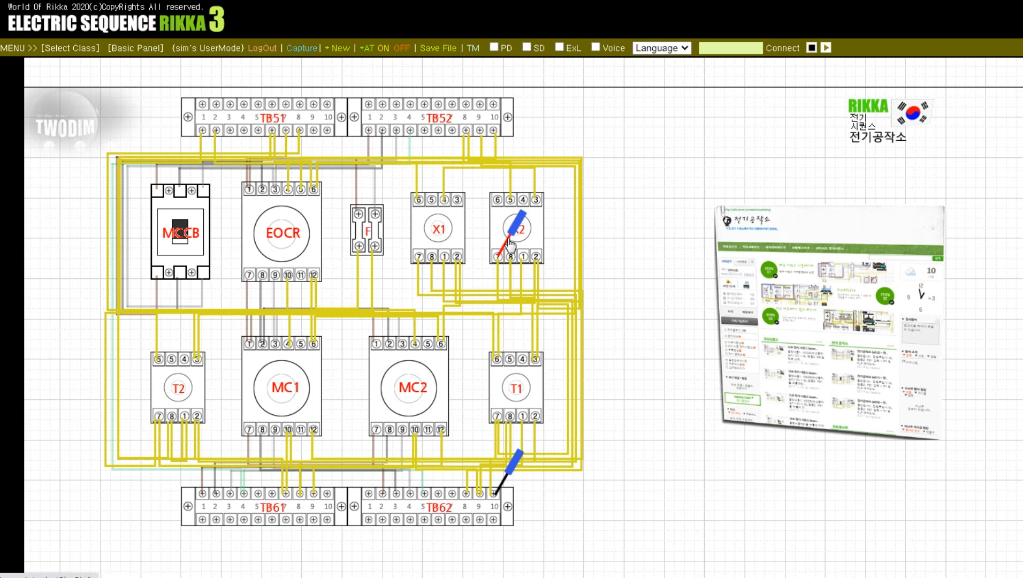
pyautogui.click(499, 256)
# Probe X1 terminal 6 against X2 terminal 5, and test the wiring at X2 terminal 8 and T1 terminal 7
pyautogui.moveTo(500, 260); pyautogui.dragTo(437, 247)
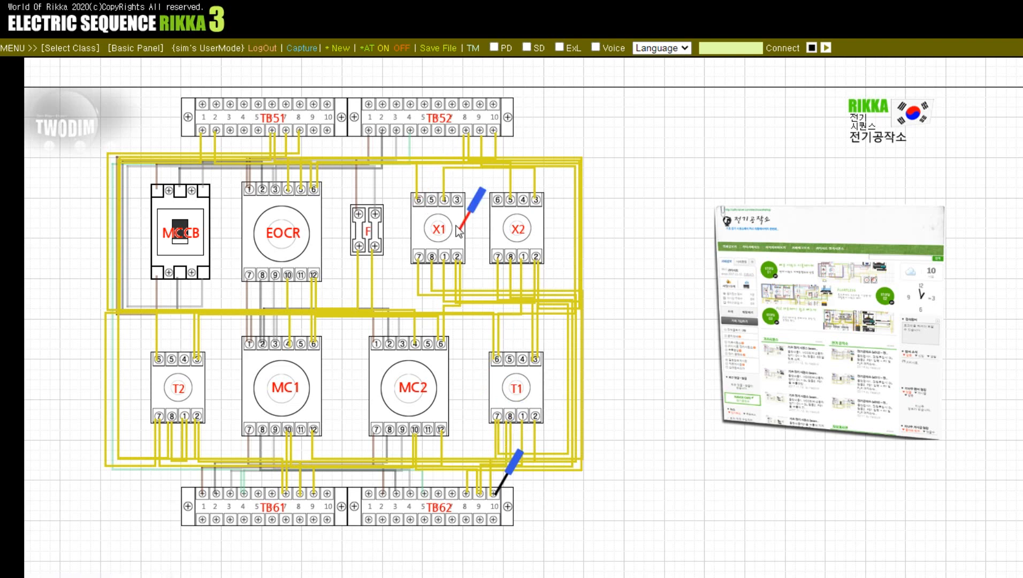
pyautogui.click(418, 203)
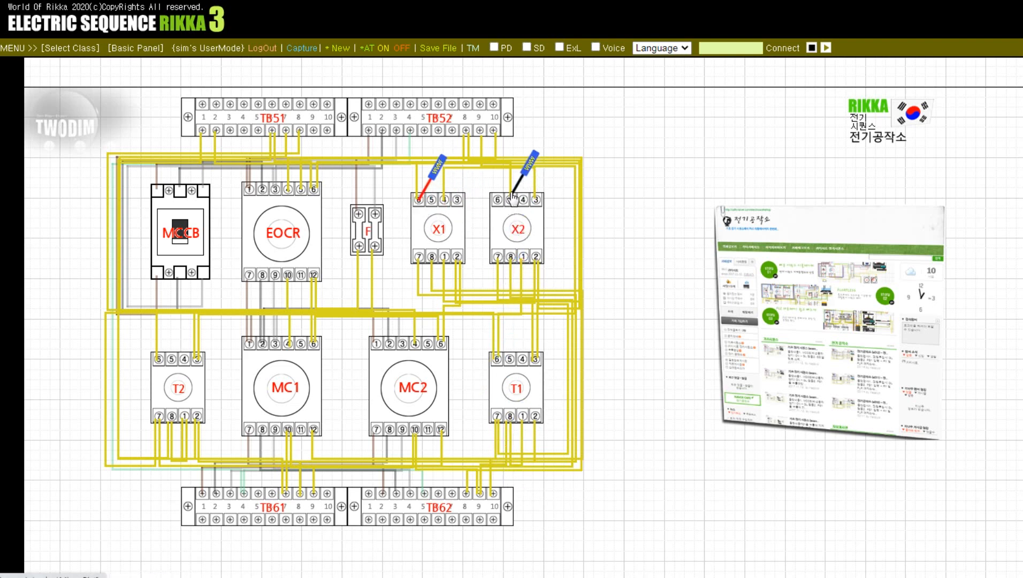
pyautogui.click(427, 197)
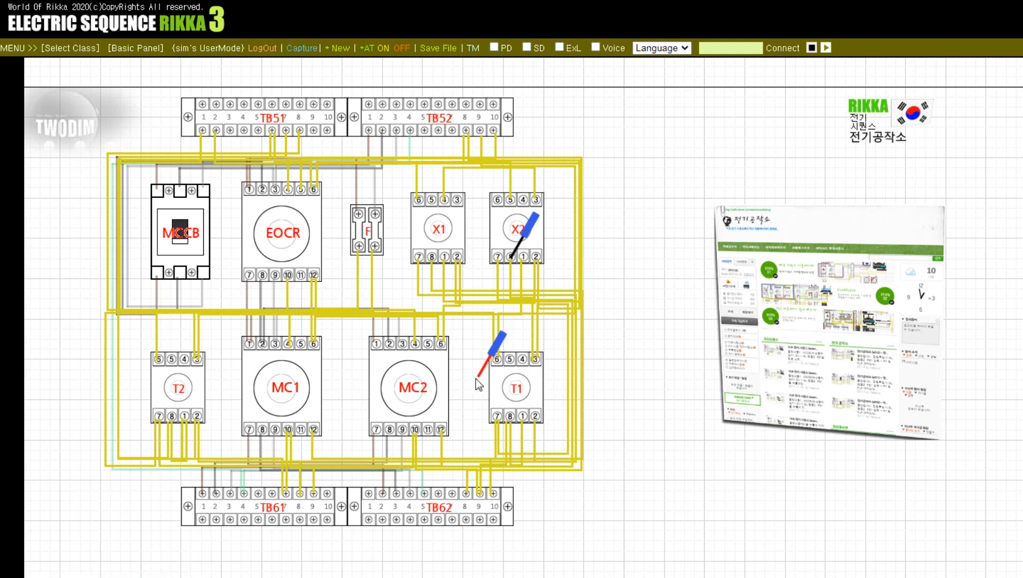
pyautogui.click(498, 415)
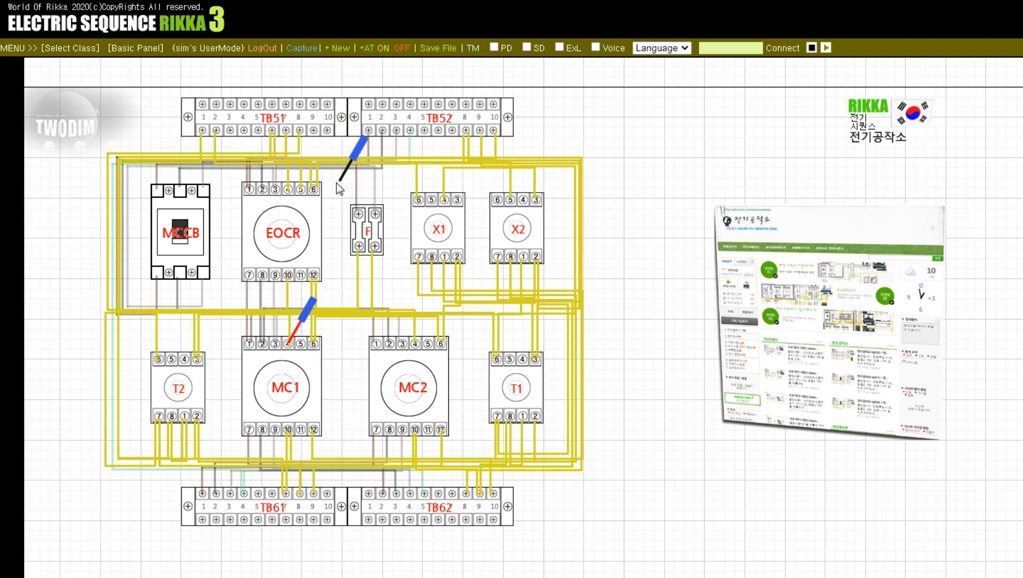
# Probe X1 terminal 4 against TB51 terminal 2 and against X2 terminals 3 and 1
pyautogui.click(216, 130)
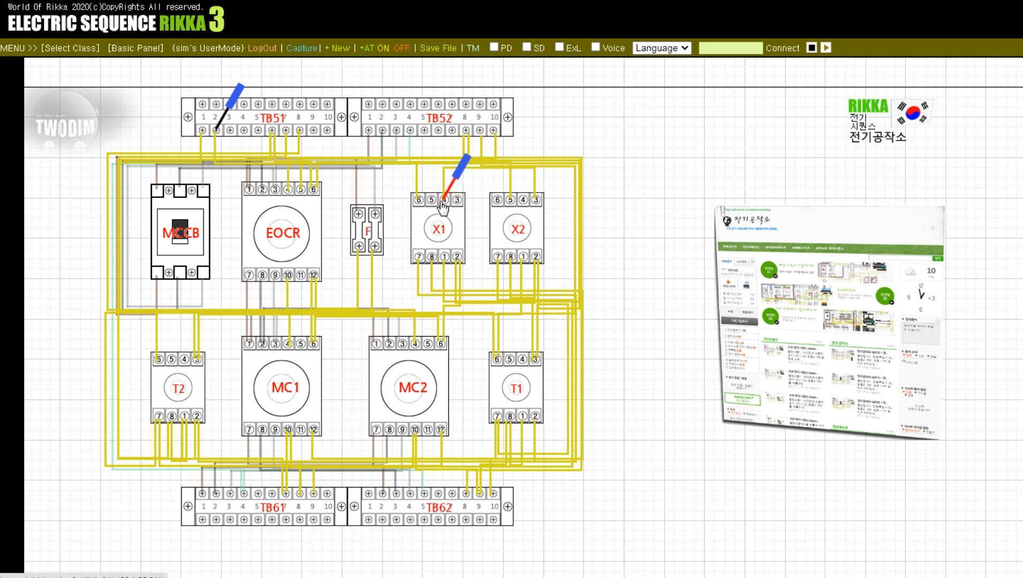
pyautogui.click(224, 141)
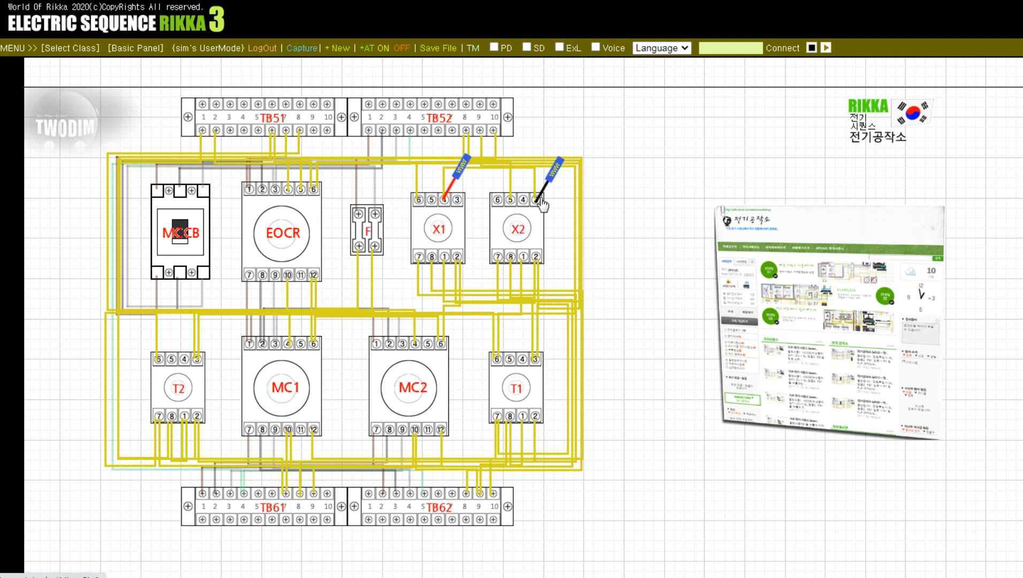
pyautogui.click(524, 258)
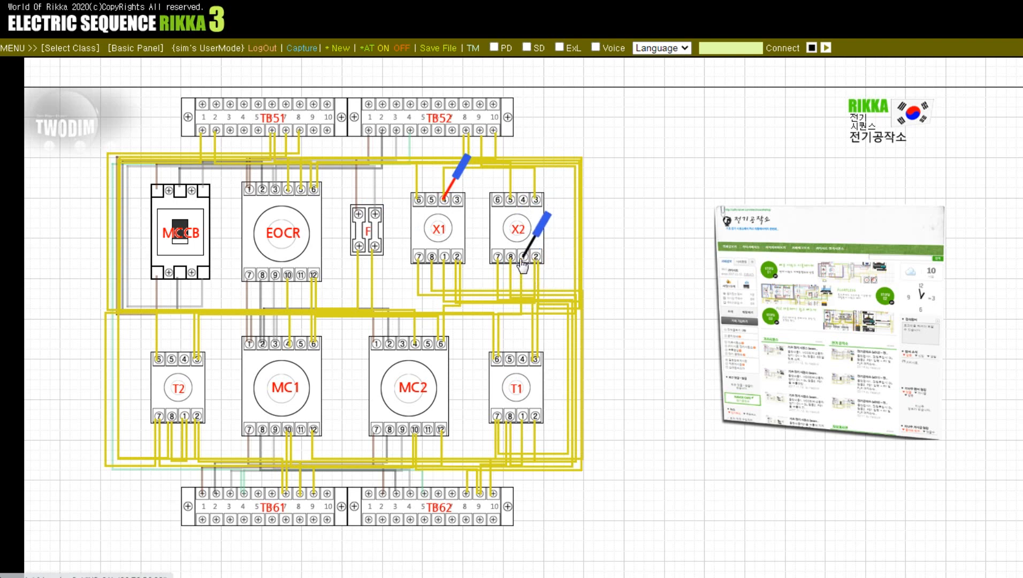
# Probe X2 terminal 1 against MC2 terminal 12, check MC2 terminal 4, and probe fuse F's lower-right terminal against TB51 terminal 1
pyautogui.click(447, 201)
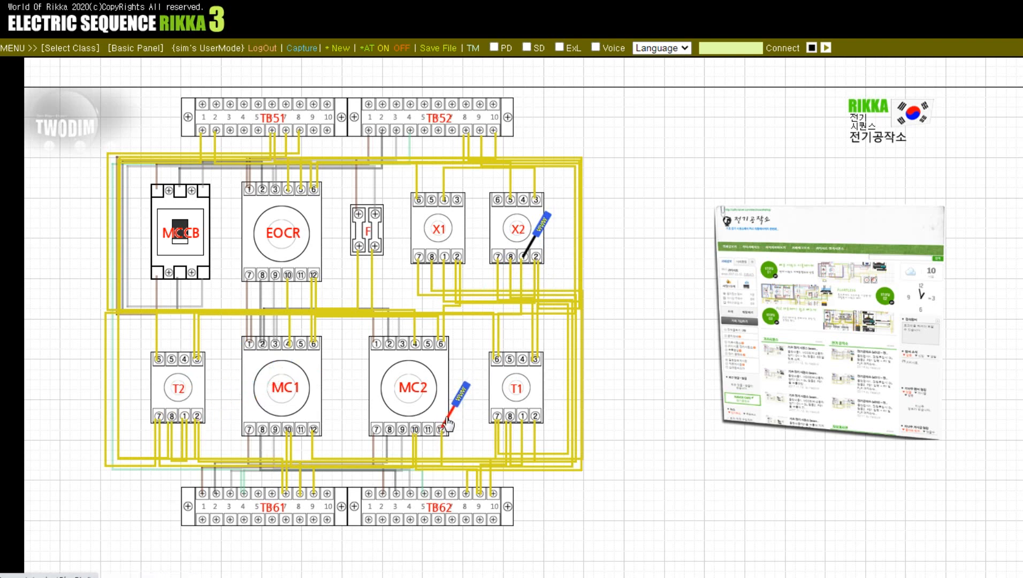
pyautogui.click(416, 343)
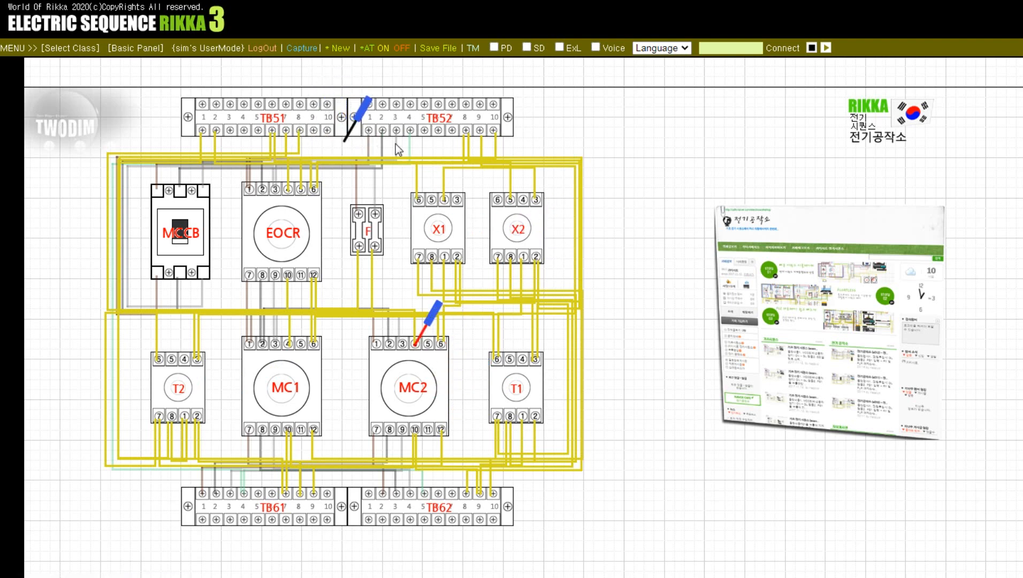
pyautogui.click(438, 326)
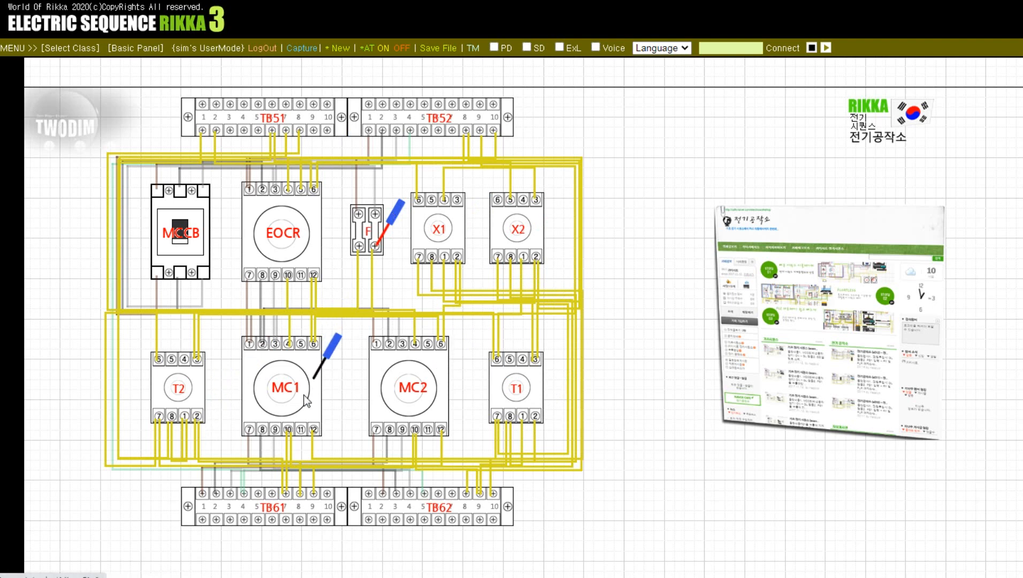
pyautogui.click(198, 132)
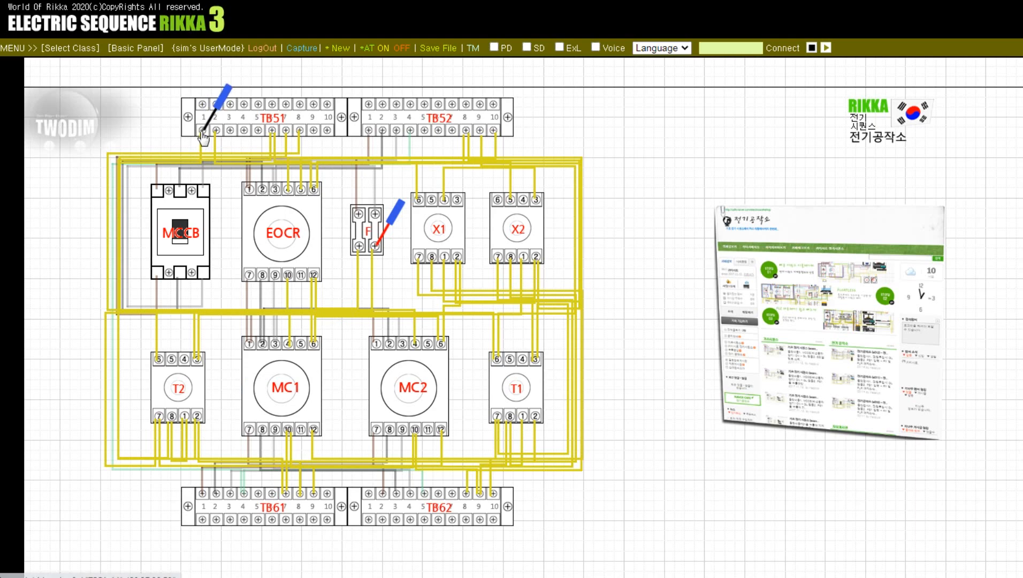
# Remove the test probes with the console command bt and clear the loaded panel with reset
pyautogui.click(611, 354)
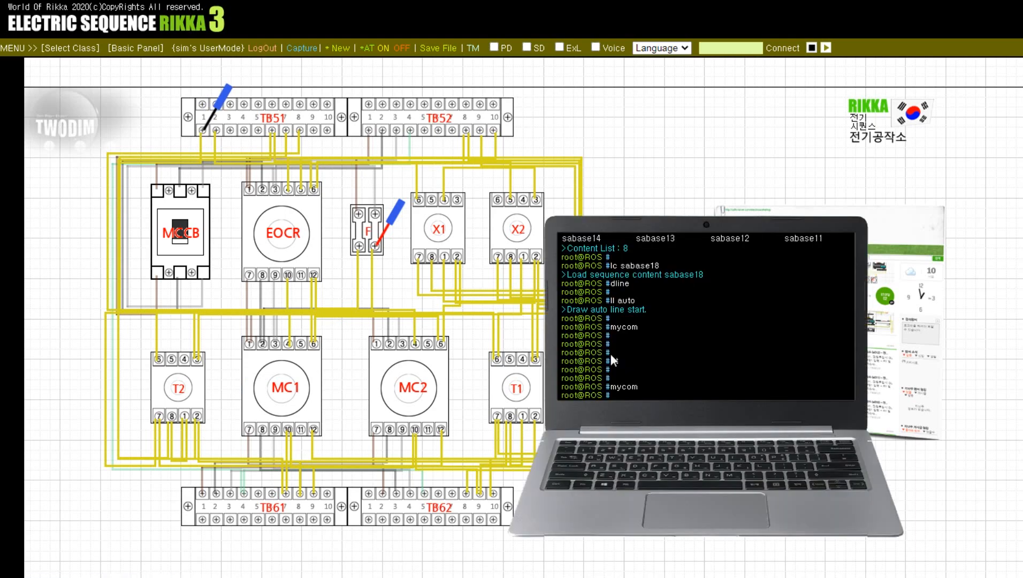
pyautogui.write('bt')
pyautogui.press('Return')
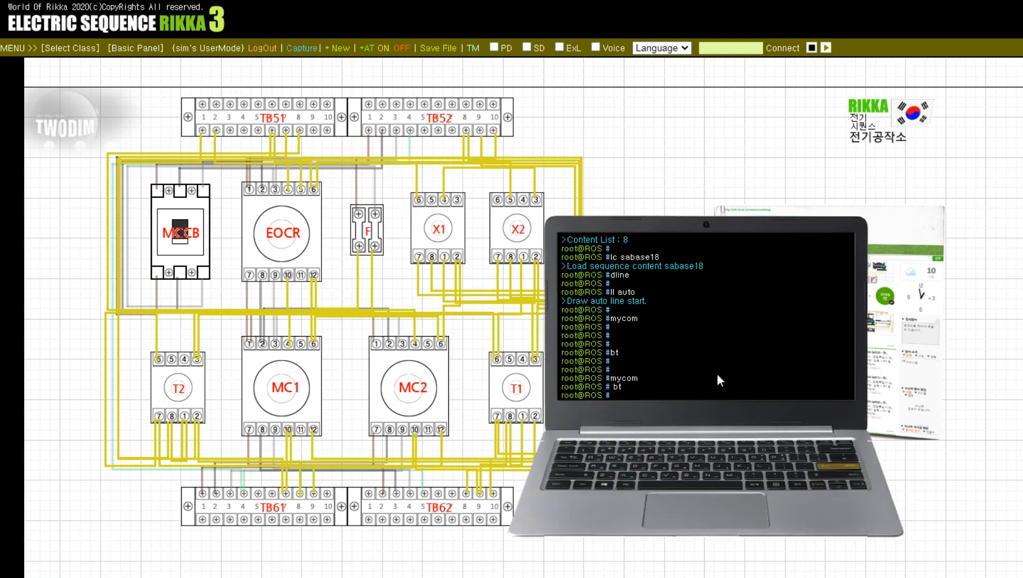
pyautogui.press('Return')
pyautogui.press('Return')
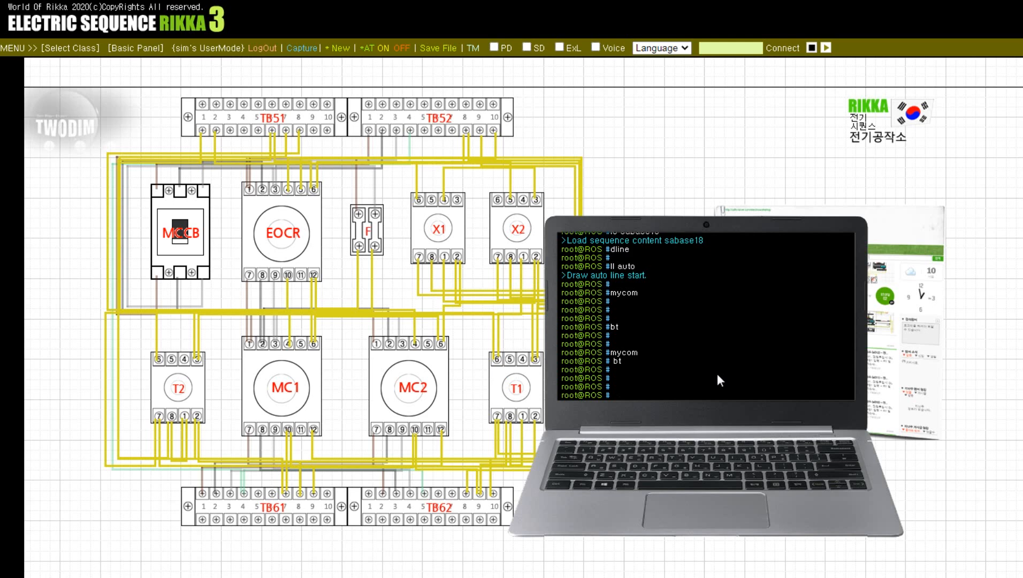
pyautogui.write('reset')
pyautogui.press('Return')
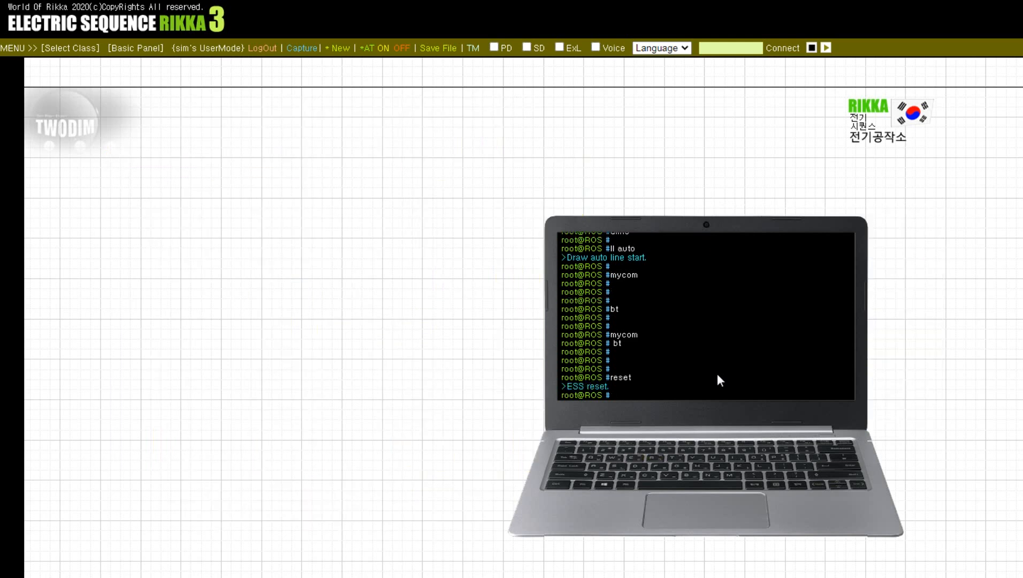
# List the available sapipe contents with the command ls like sapipe
pyautogui.press('Return')
pyautogui.press('Return')
pyautogui.press('Return')
pyautogui.write('ls ')
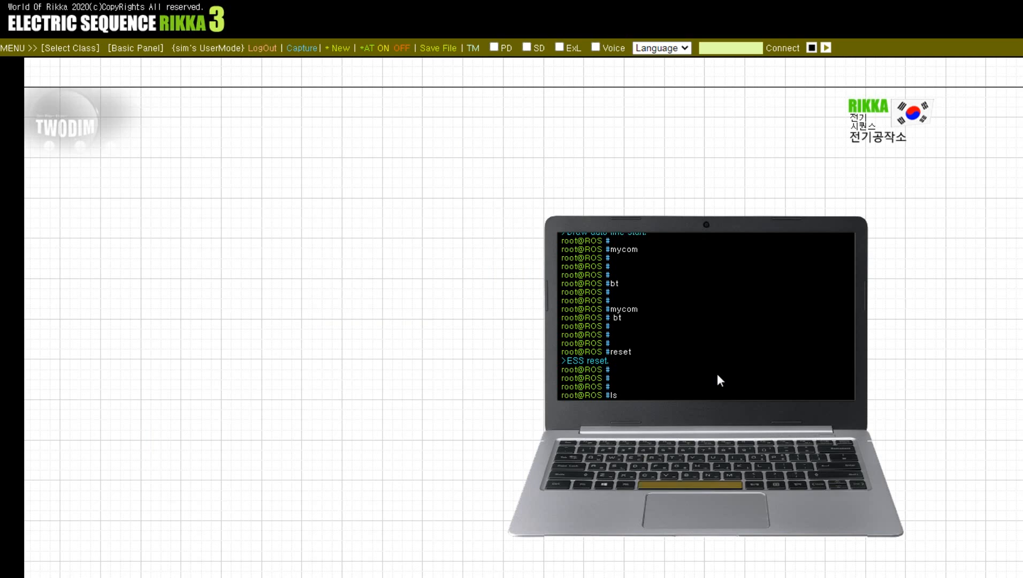
pyautogui.write('like sa')
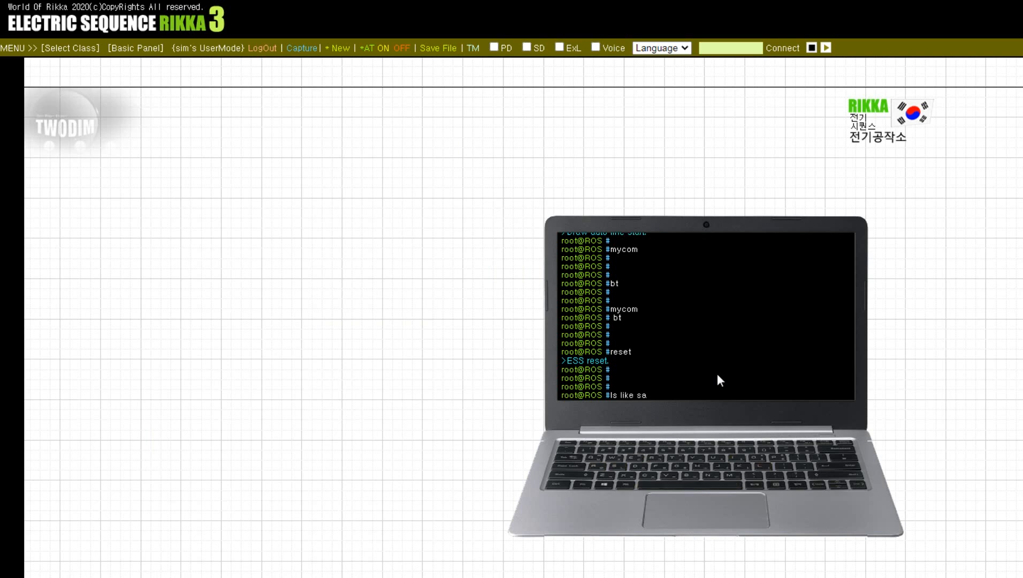
pyautogui.write('pipe')
pyautogui.press('Return')
pyautogui.press('Return')
# Load the sapipe18 sequence content with the lc command
pyautogui.write('lc')
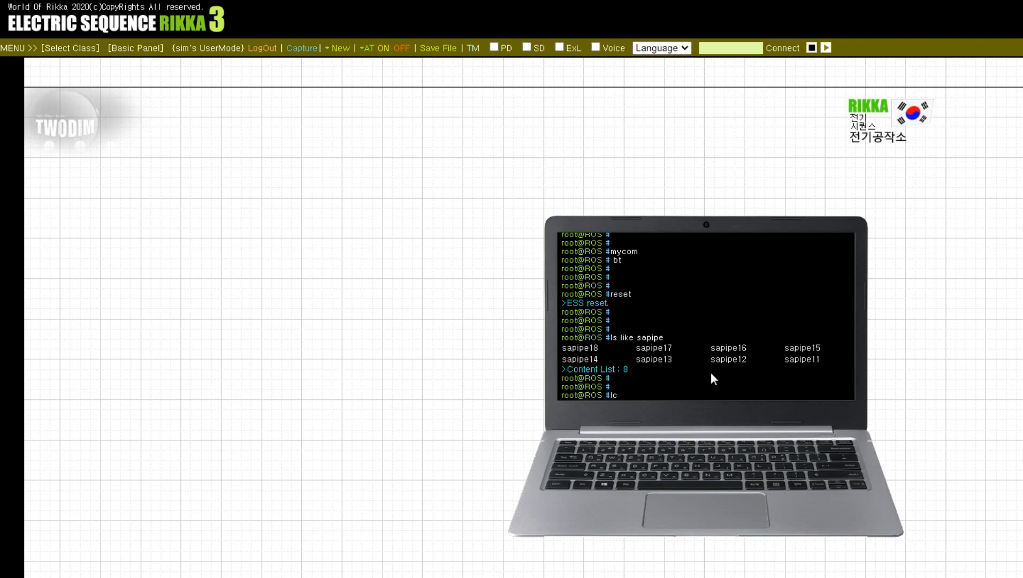
pyautogui.click(589, 349)
pyautogui.press('Return')
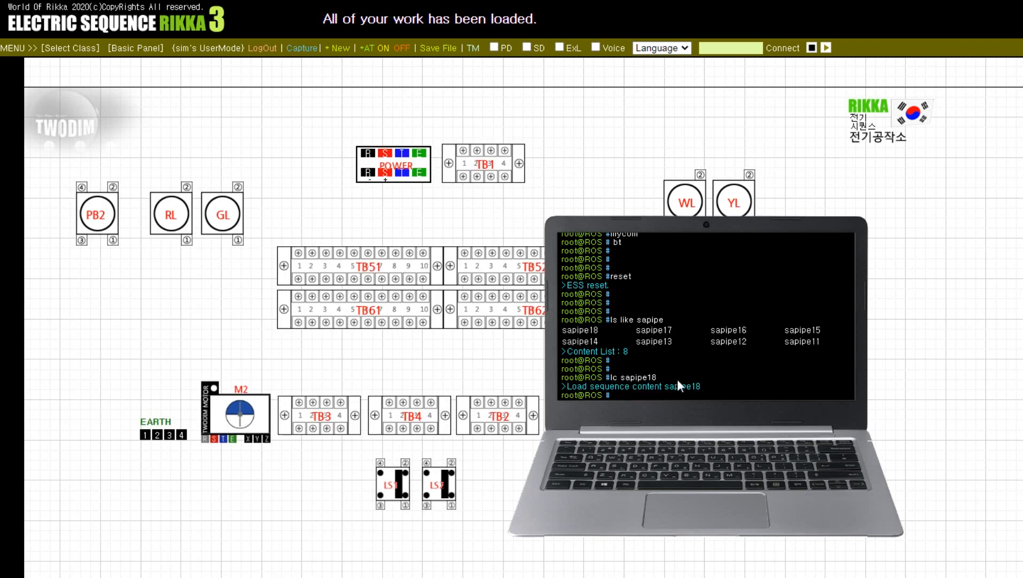
pyautogui.press('Return')
pyautogui.press('Return')
pyautogui.press('Return')
# Clear the console's earlier output to get an empty prompt
pyautogui.write('ll')
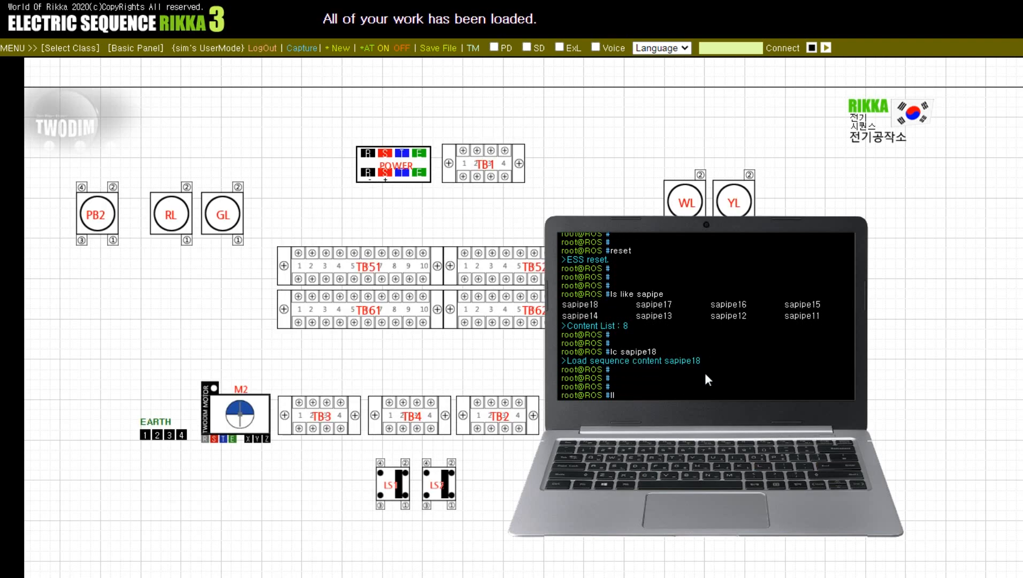
pyautogui.write('eload')
pyautogui.press('Return')
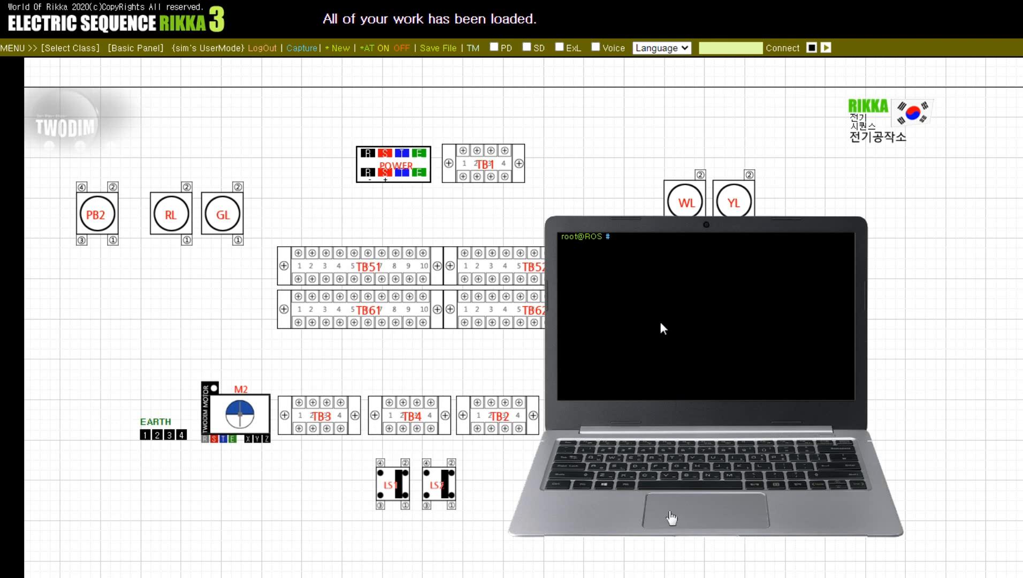
pyautogui.press('Return')
pyautogui.press('Return')
pyautogui.press('Return')
pyautogui.press('Return')
pyautogui.press('Return')
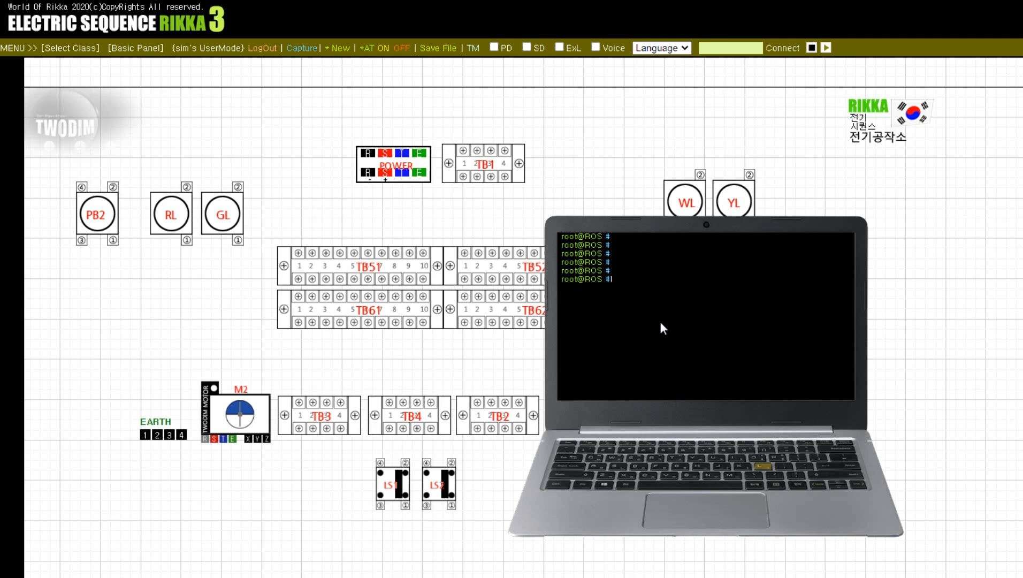
# Run dline and ll auto to draw the sapipe18 wiring automatically
pyautogui.write('dline')
pyautogui.press('Return')
pyautogui.write('ll auto')
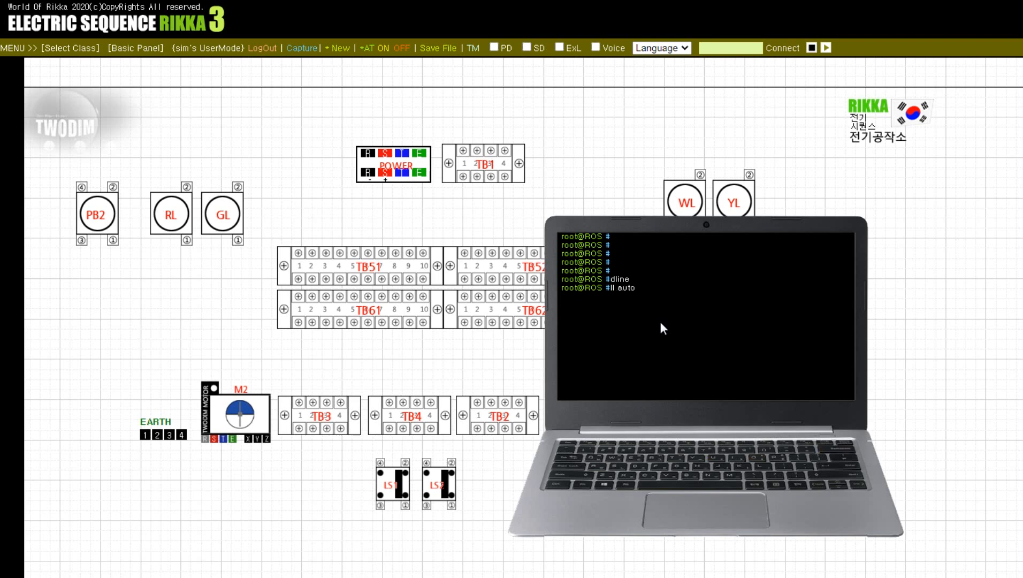
pyautogui.press('Return')
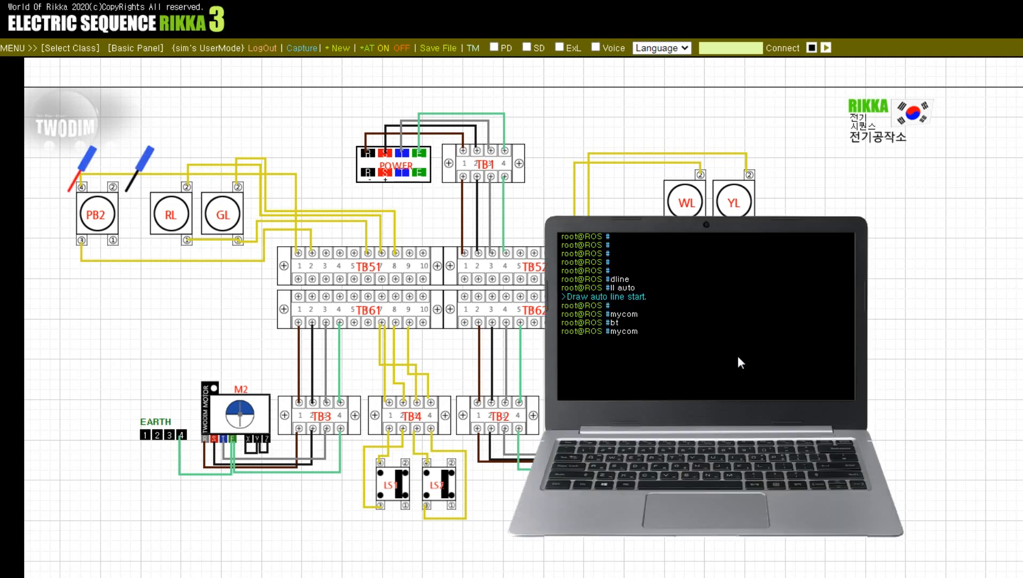
# Probe PB2's wired terminals against TB51 terminals 1 and 2, and check the lamp wiring at RL terminal 2 and TB51 terminals 6 and 8
pyautogui.moveTo(127, 190); pyautogui.dragTo(301, 261)
pyautogui.moveTo(70, 190); pyautogui.dragTo(83, 245)
pyautogui.moveTo(309, 249); pyautogui.dragTo(369, 261)
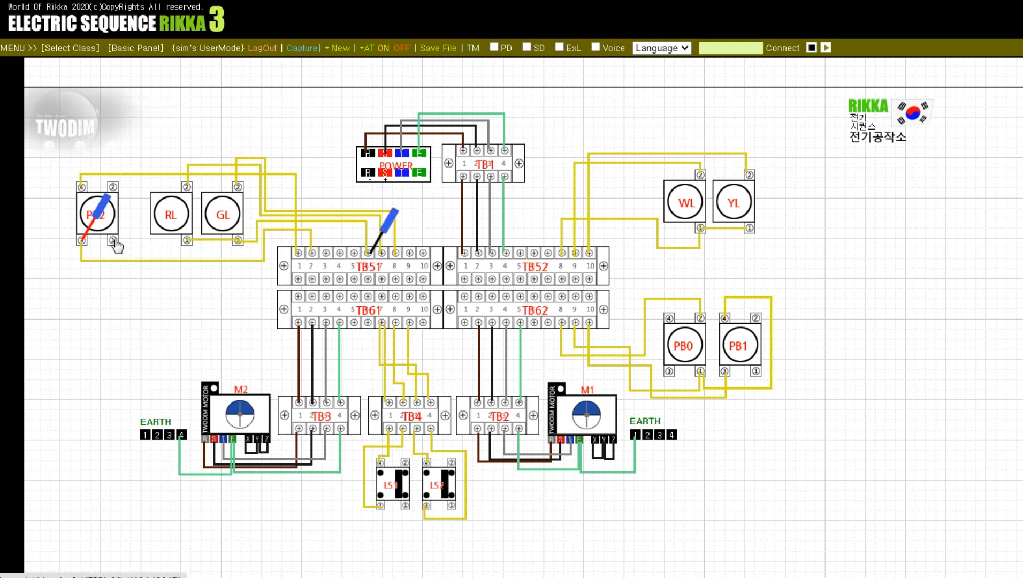
pyautogui.moveTo(115, 246); pyautogui.dragTo(188, 193)
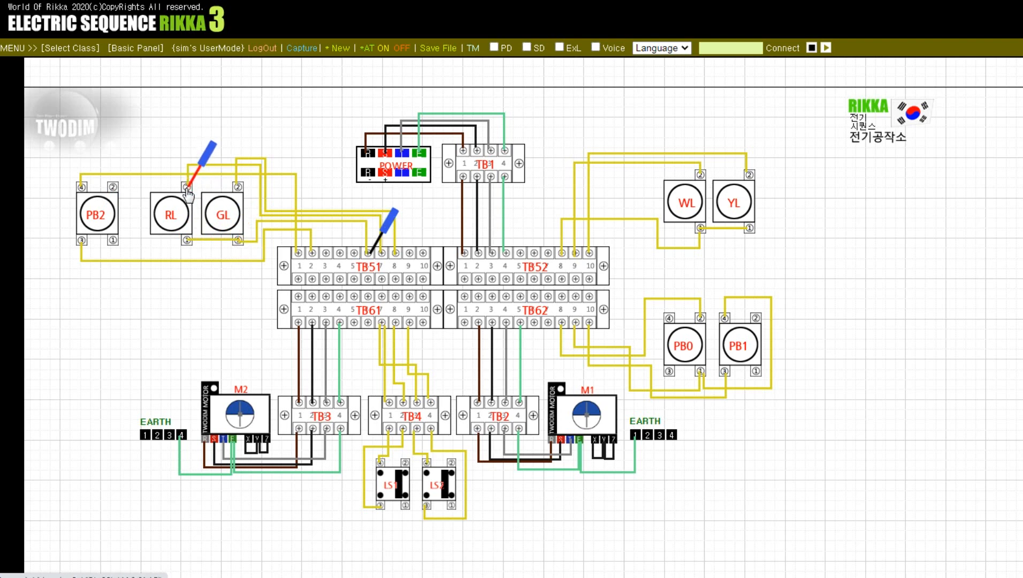
pyautogui.moveTo(370, 258); pyautogui.dragTo(397, 259)
# Probe the power connections from TB1 terminals 1 to 4 against TB52 terminals 1 to 4
pyautogui.moveTo(187, 193); pyautogui.dragTo(455, 192)
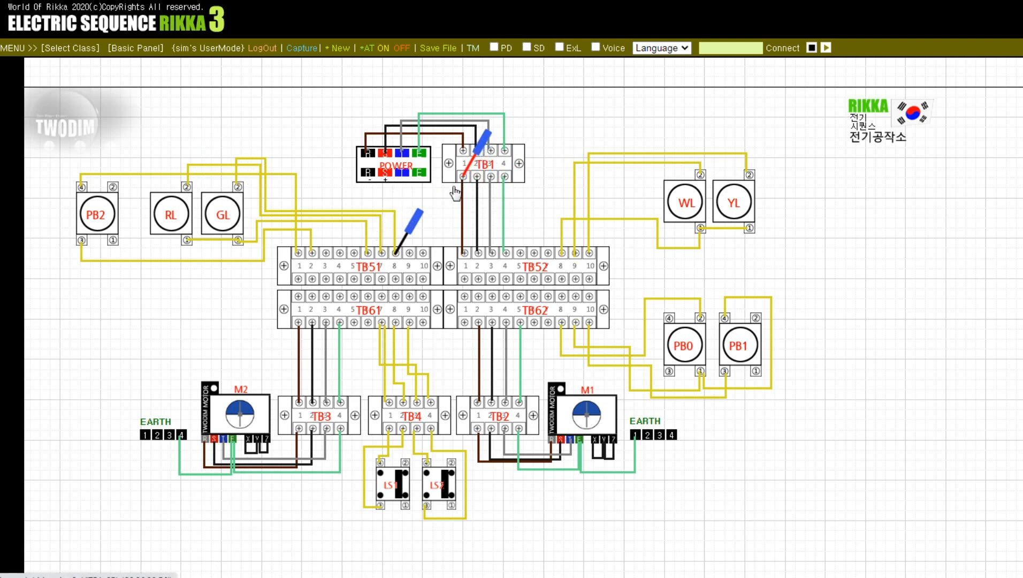
pyautogui.moveTo(397, 257); pyautogui.dragTo(477, 256)
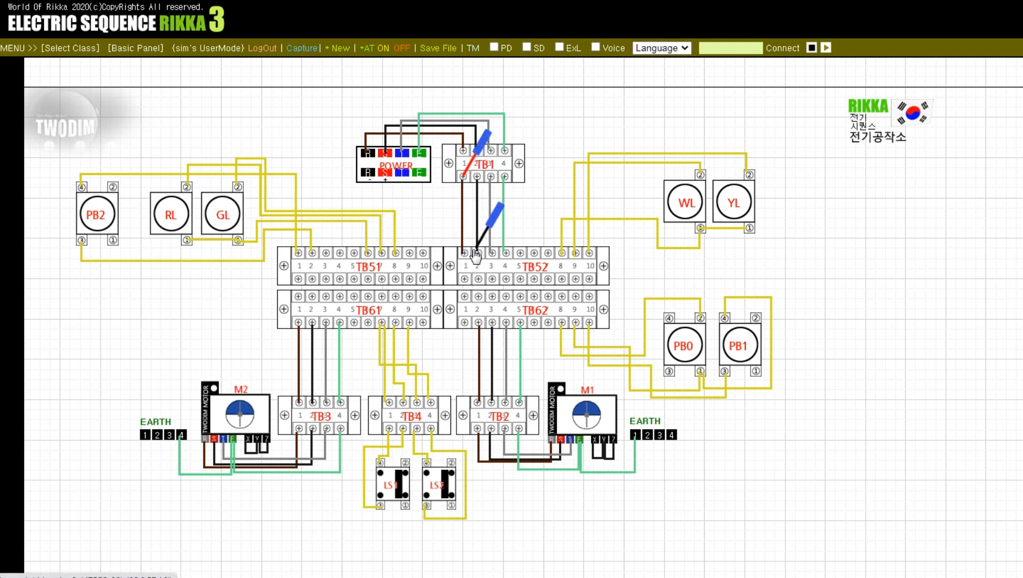
pyautogui.moveTo(469, 176); pyautogui.dragTo(491, 177)
pyautogui.moveTo(478, 256); pyautogui.dragTo(508, 260)
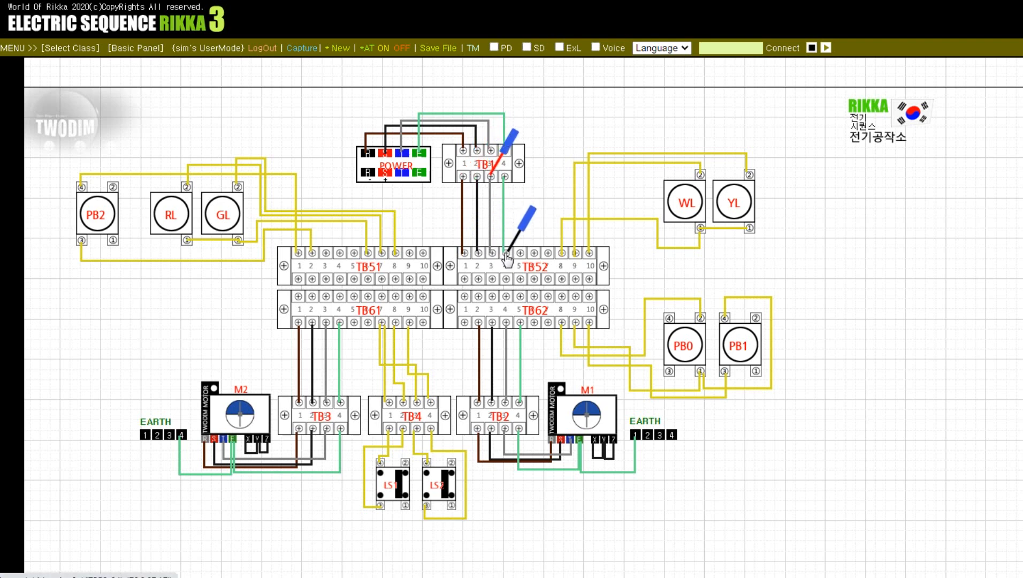
# Probe lamp WL's terminals against TB52 terminals 8 and 9, and YL terminal 2 against TB52 terminal 10
pyautogui.moveTo(505, 182); pyautogui.dragTo(700, 232)
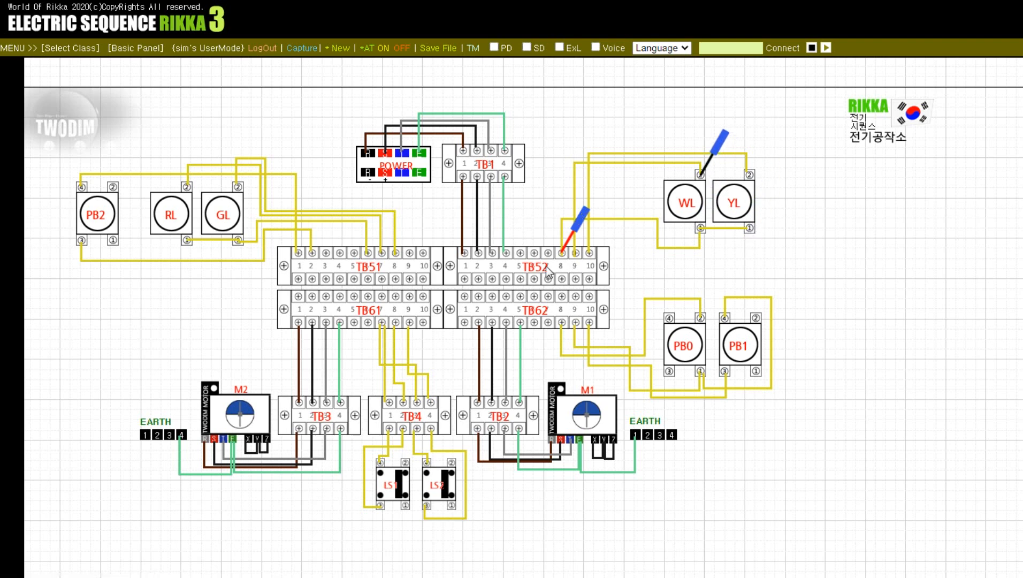
pyautogui.click(574, 251)
pyautogui.click(588, 248)
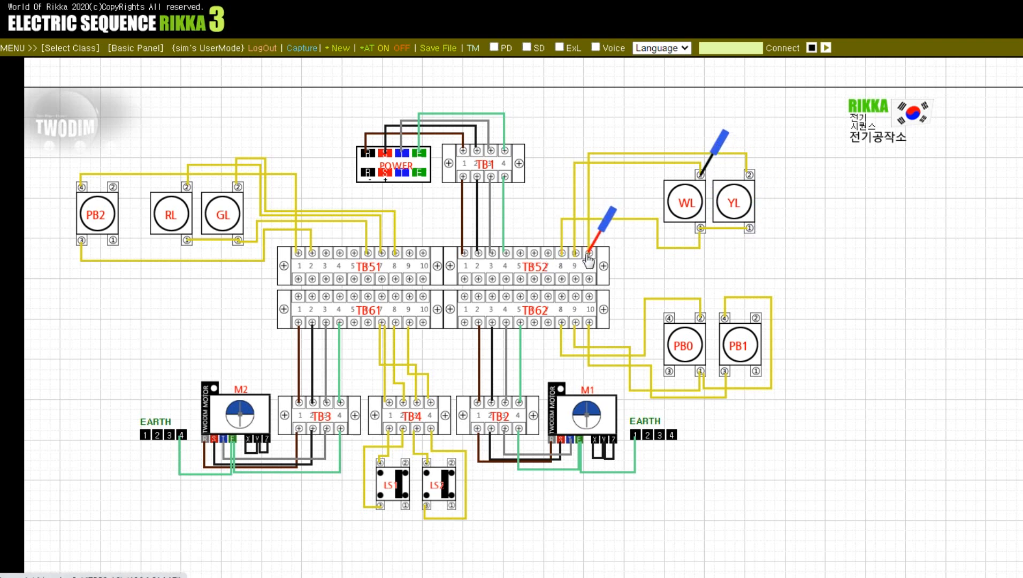
pyautogui.click(750, 176)
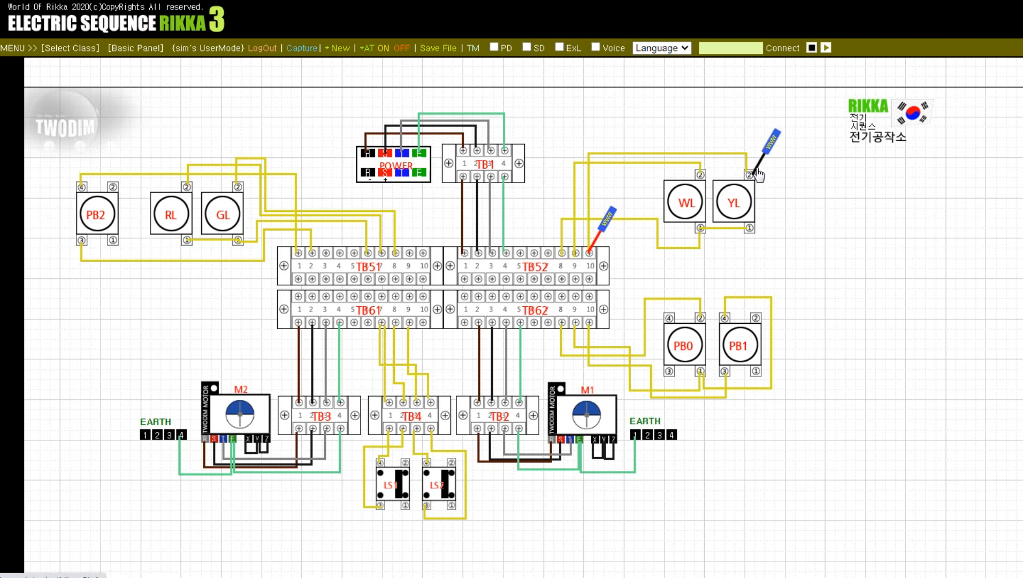
# Probe TB61 terminals 1 to 4 against the matching TB3 terminals 1 to 4
pyautogui.click(298, 322)
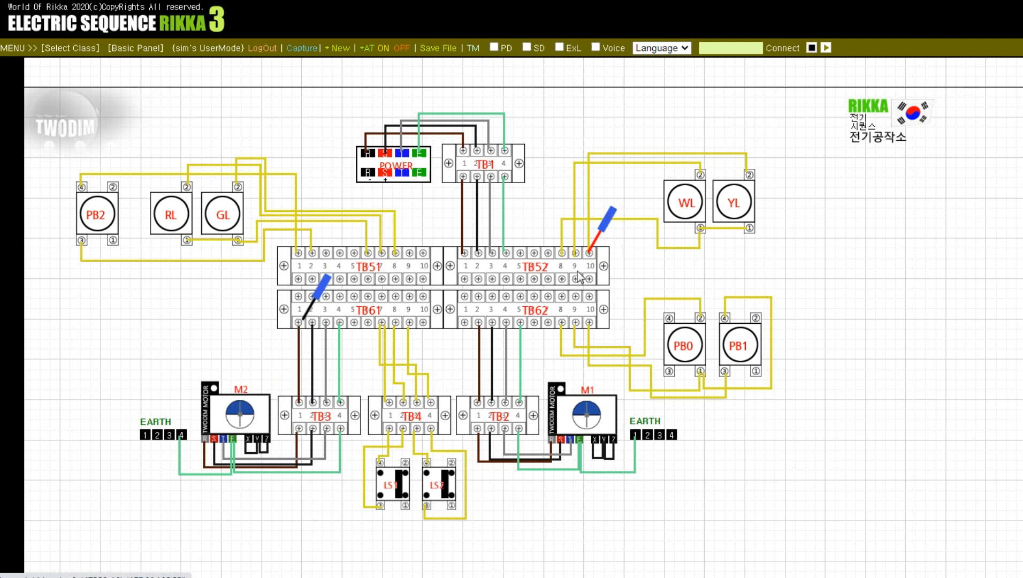
pyautogui.click(301, 401)
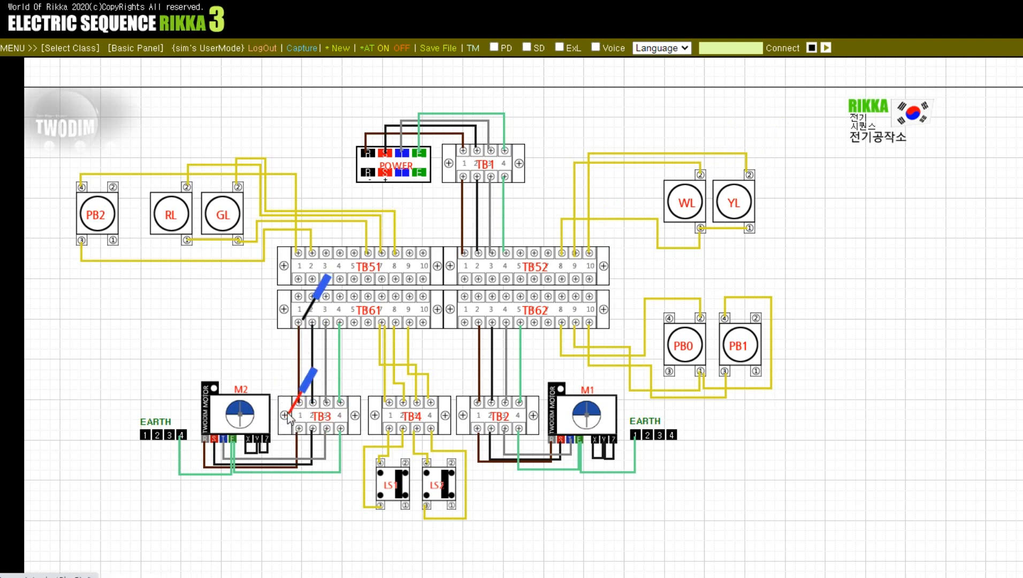
pyautogui.click(313, 402)
pyautogui.click(312, 323)
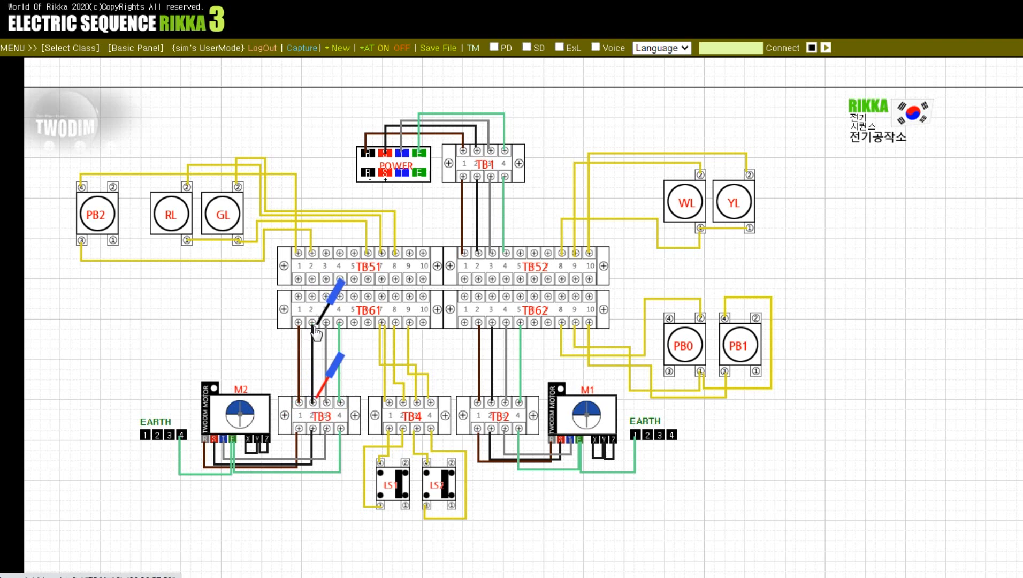
pyautogui.click(326, 322)
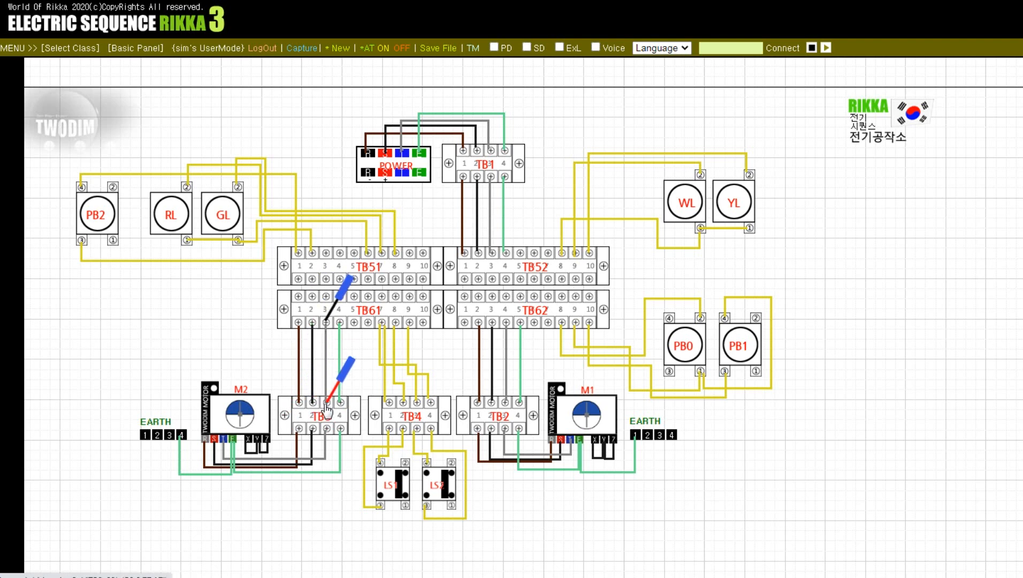
pyautogui.click(340, 402)
pyautogui.click(339, 322)
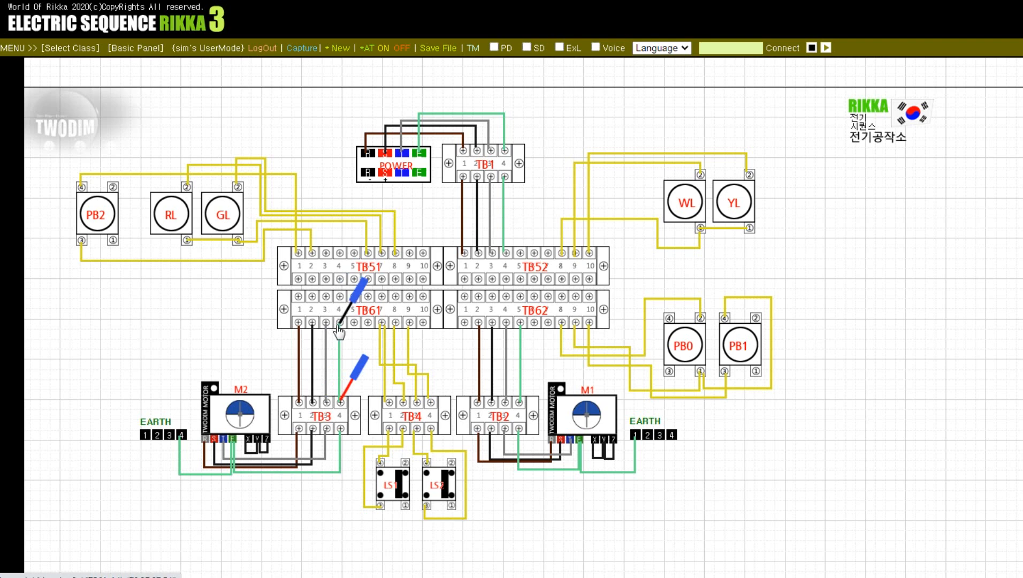
# Probe the limit switch wiring between TB61 terminals 7, 8 and 9 and TB4 terminals 1 to 4
pyautogui.click(382, 323)
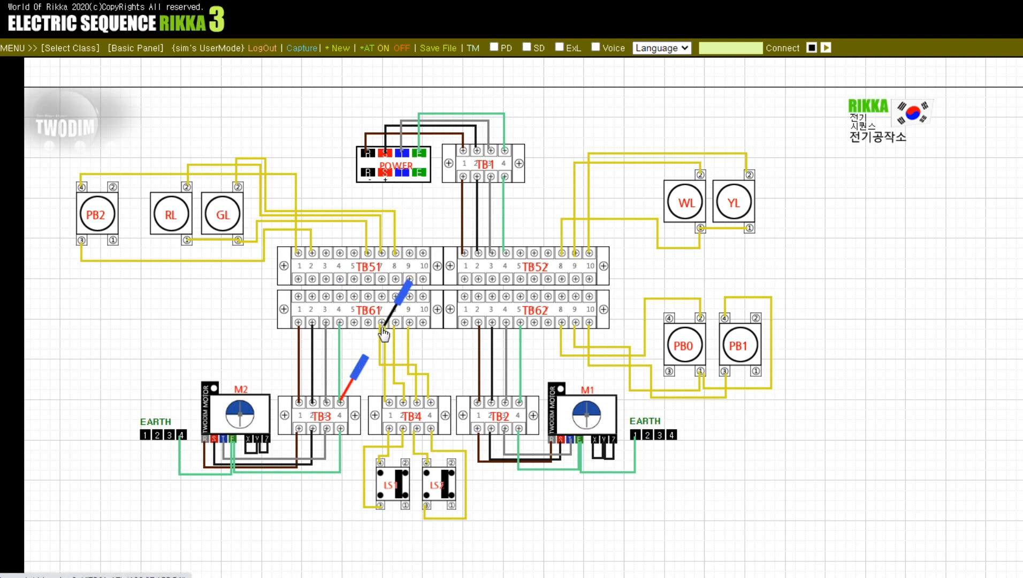
pyautogui.click(358, 394)
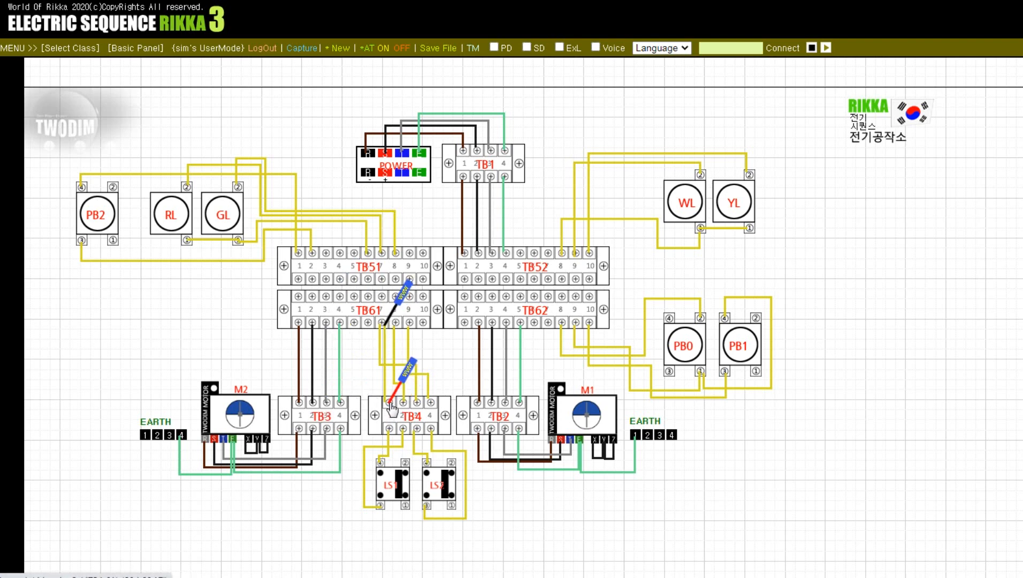
pyautogui.click(417, 405)
pyautogui.click(423, 397)
pyautogui.click(403, 405)
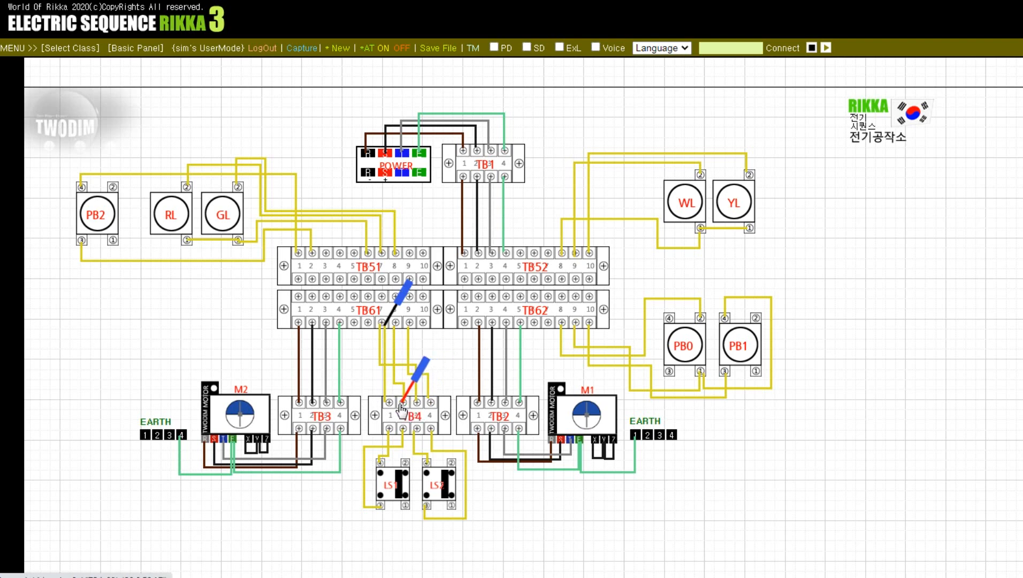
pyautogui.click(396, 310)
pyautogui.click(409, 325)
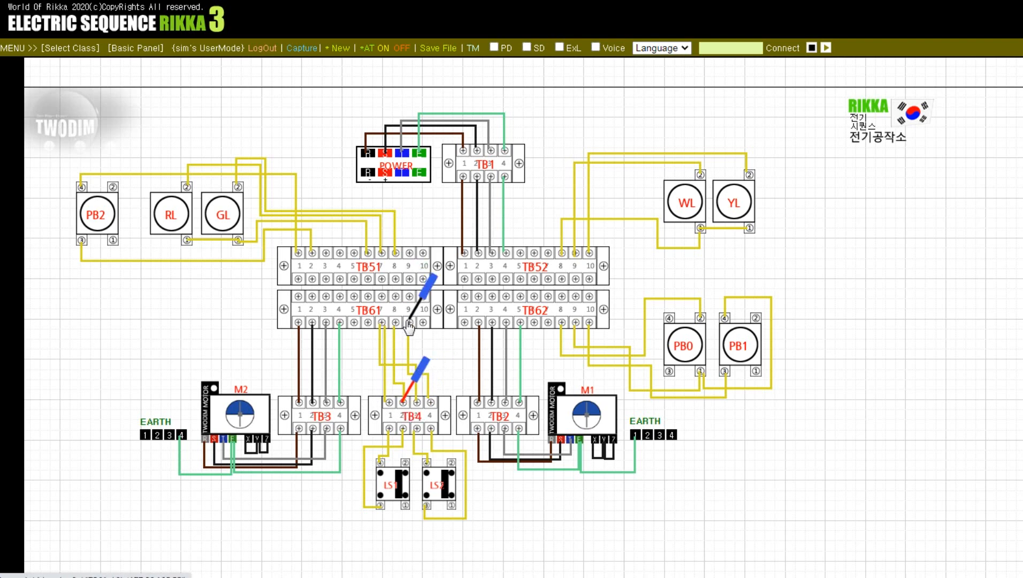
pyautogui.click(403, 401)
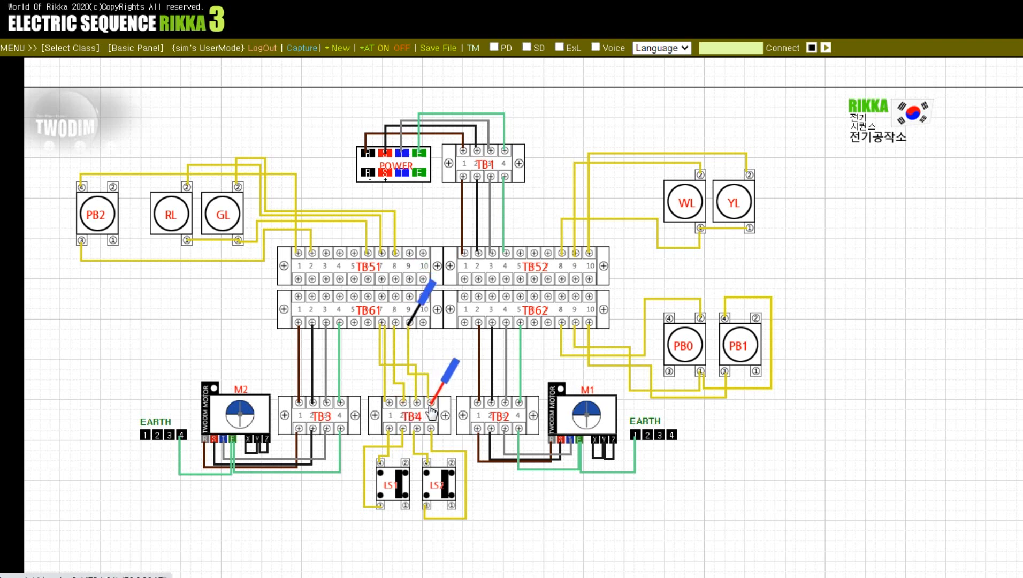
# Probe TB62 terminals 2 to 5 against TB2 terminals 1 to 4, pairing them in order
pyautogui.click(434, 399)
pyautogui.click(436, 399)
pyautogui.click(479, 324)
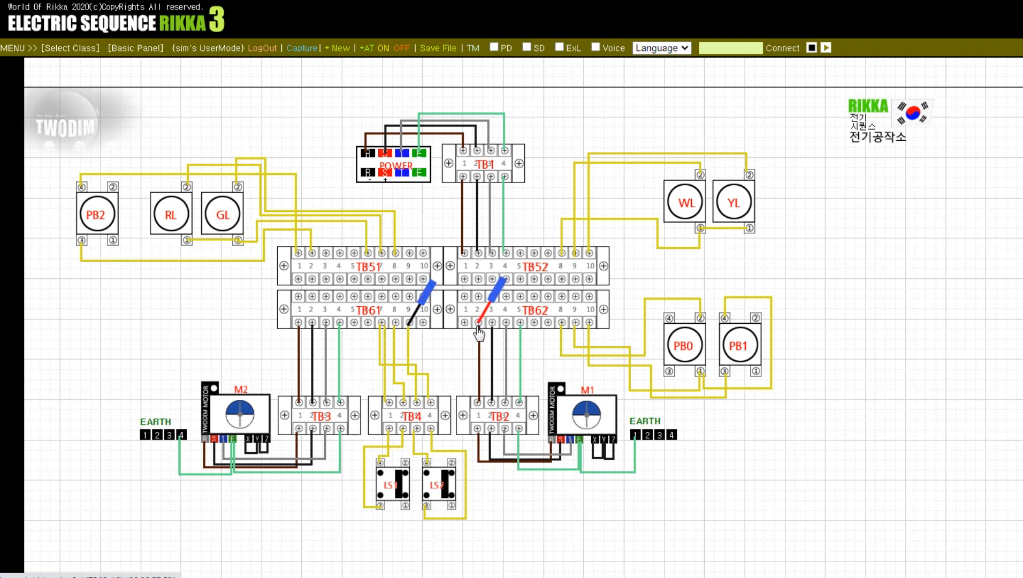
pyautogui.click(410, 323)
pyautogui.click(493, 404)
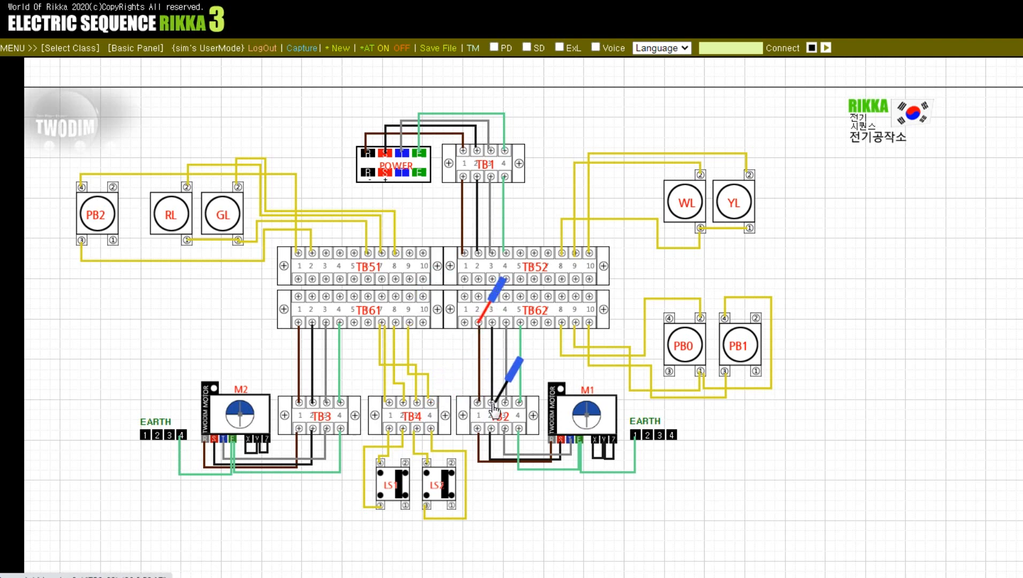
pyautogui.click(479, 323)
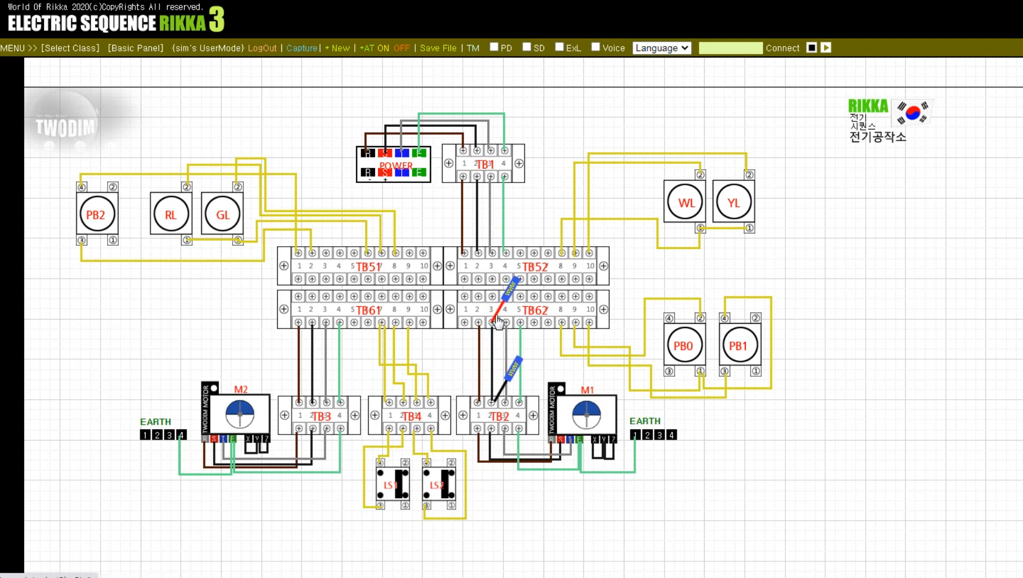
pyautogui.click(505, 323)
pyautogui.click(493, 402)
pyautogui.click(519, 403)
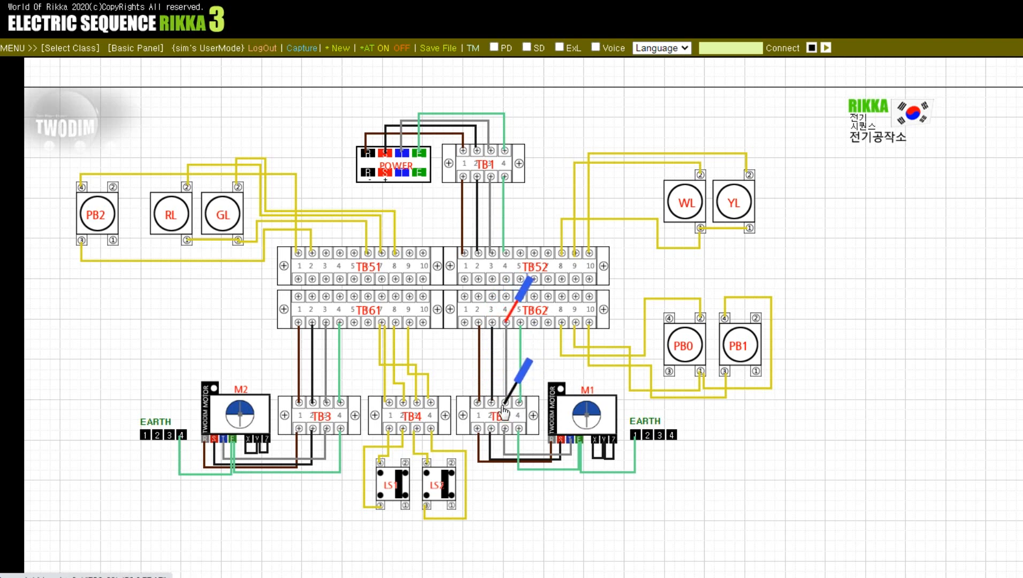
pyautogui.click(505, 404)
pyautogui.click(518, 403)
pyautogui.click(506, 323)
pyautogui.click(519, 323)
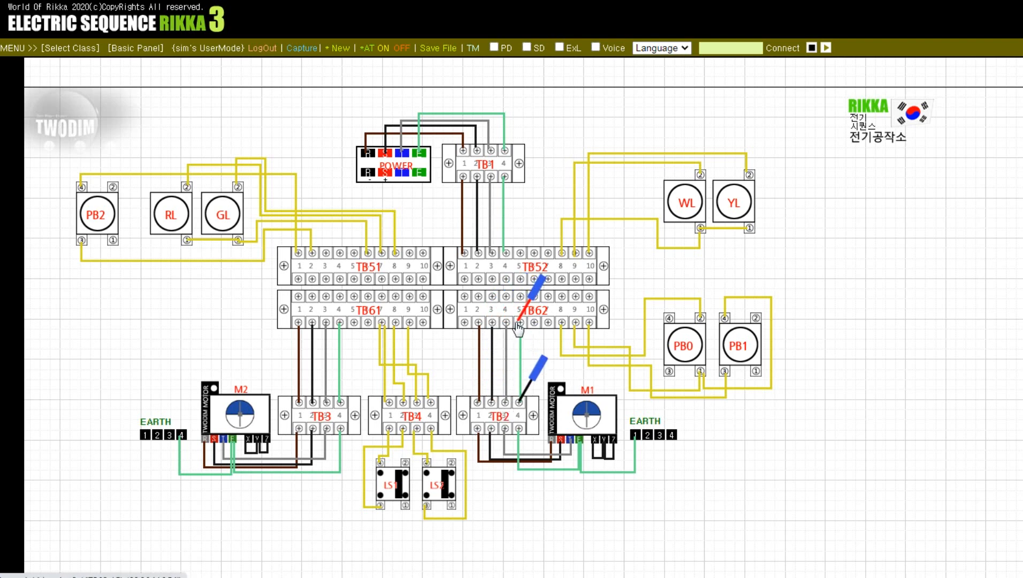
pyautogui.click(519, 323)
# Probe TB62 terminal 8 against the terminals of push button PB0
pyautogui.click(562, 323)
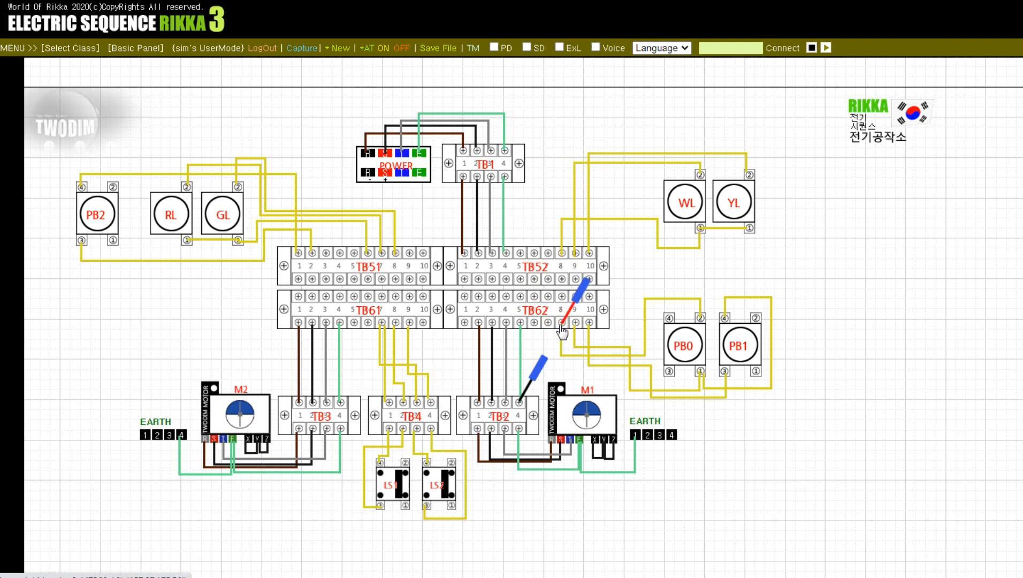
pyautogui.click(541, 378)
pyautogui.click(479, 298)
pyautogui.click(484, 306)
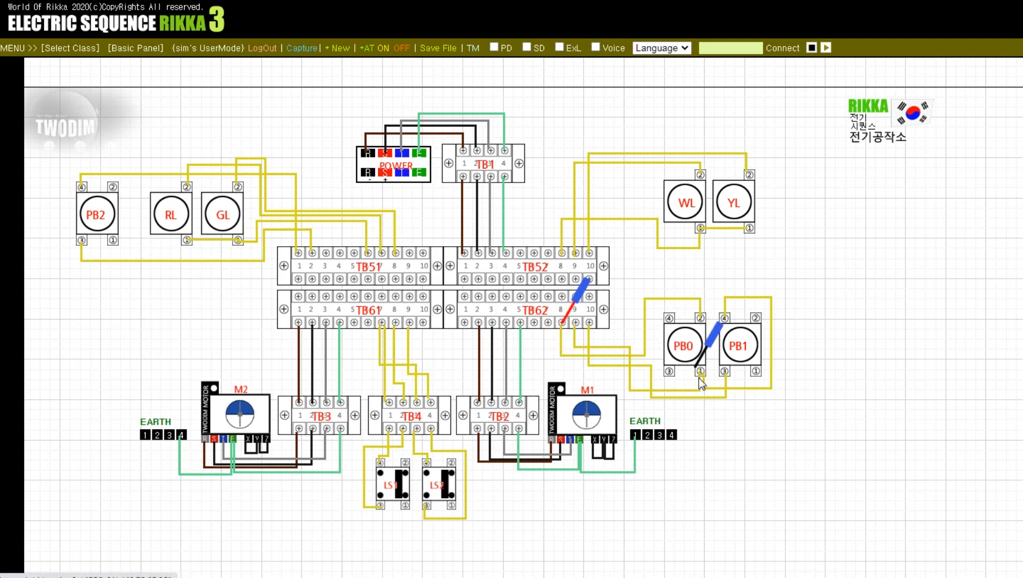
pyautogui.click(703, 374)
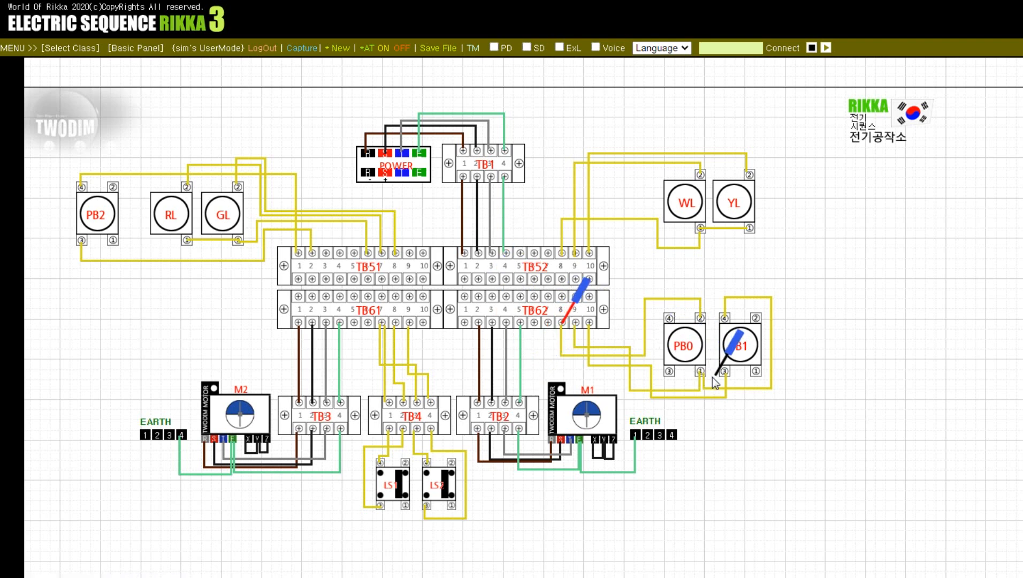
pyautogui.click(712, 378)
pyautogui.click(676, 321)
pyautogui.click(680, 322)
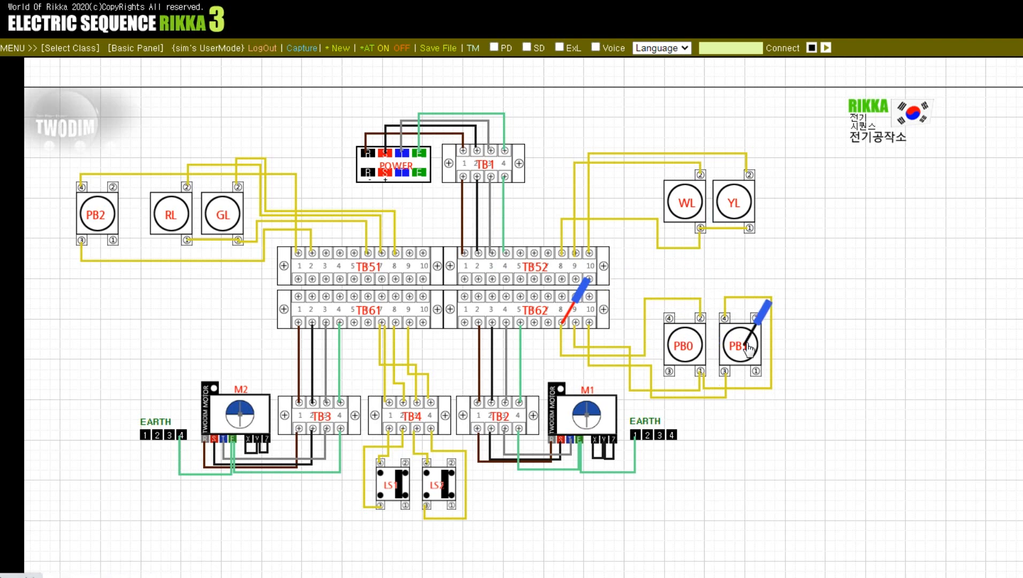
pyautogui.click(701, 373)
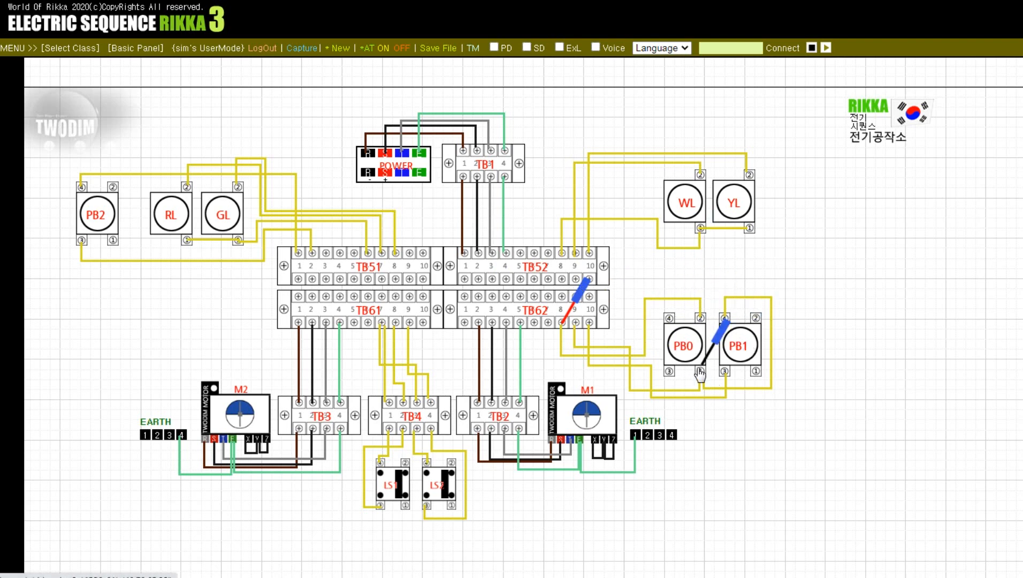
# Probe PB0 terminal 1 against PB1 terminal 4 and TB62 terminal 9, then TB62 terminal 10 against PB1 terminal 3
pyautogui.click(591, 316)
pyautogui.click(725, 319)
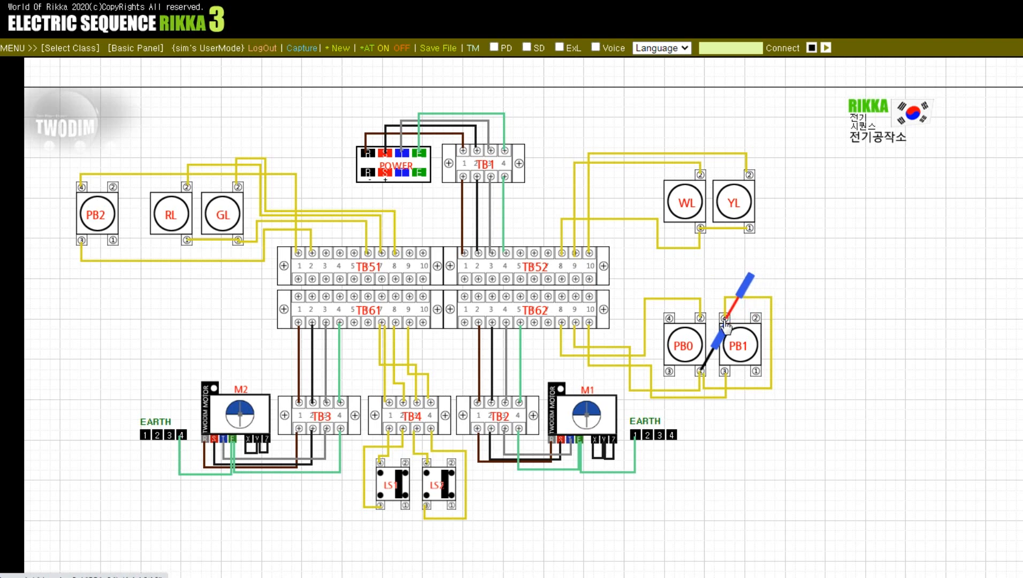
pyautogui.click(724, 321)
pyautogui.click(580, 332)
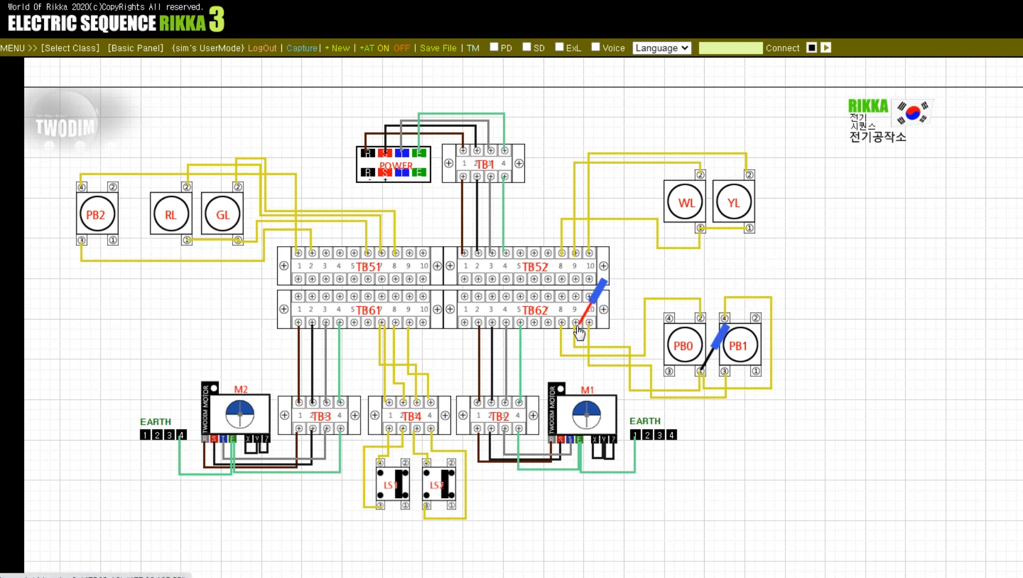
pyautogui.click(591, 323)
pyautogui.click(714, 379)
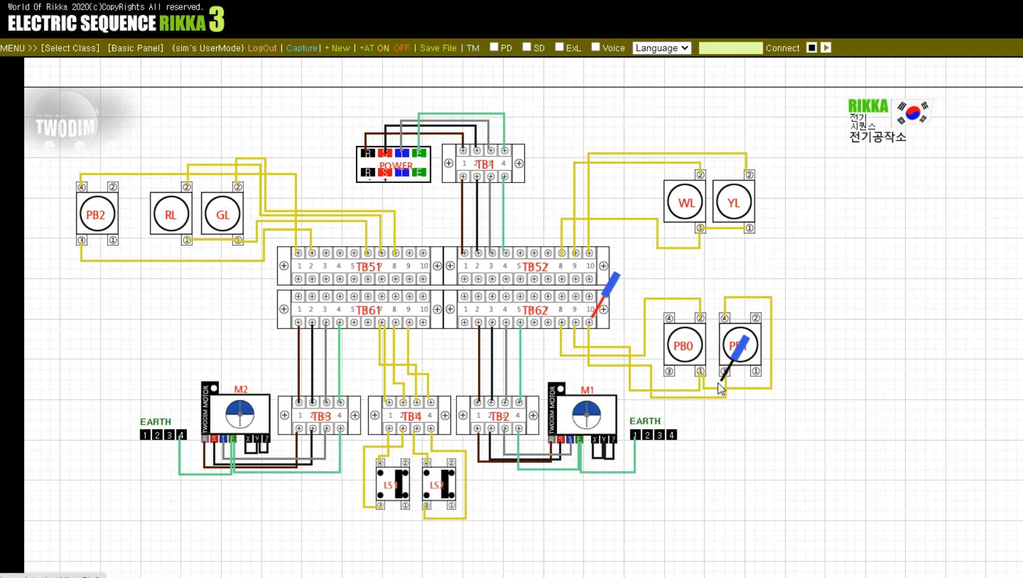
# Probe TB3's lower terminals 1 to 4 against motor M2's supply and earth terminals, and M2's earth against EARTH 4
pyautogui.click(298, 430)
pyautogui.click(588, 316)
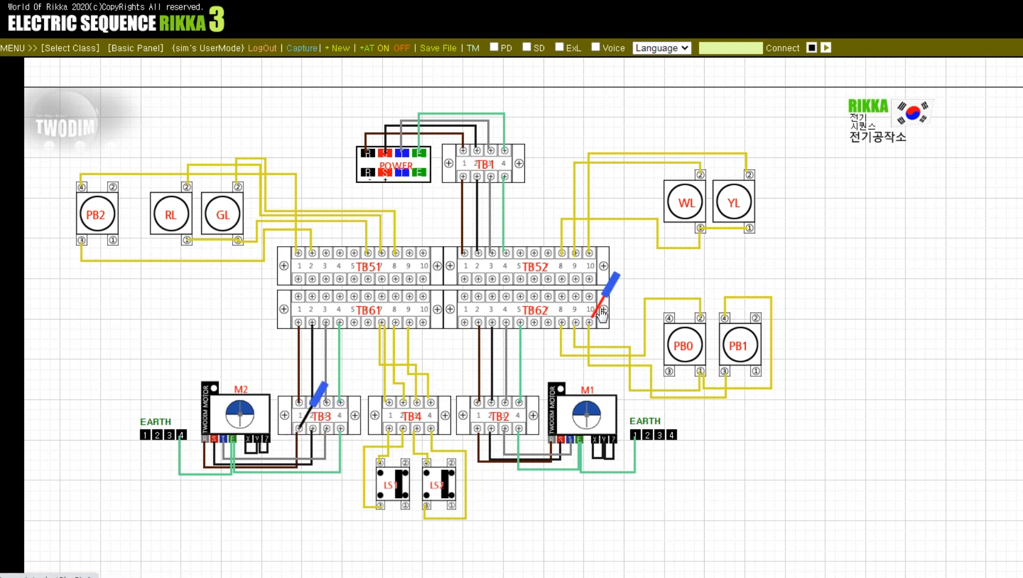
pyautogui.click(206, 440)
pyautogui.click(206, 444)
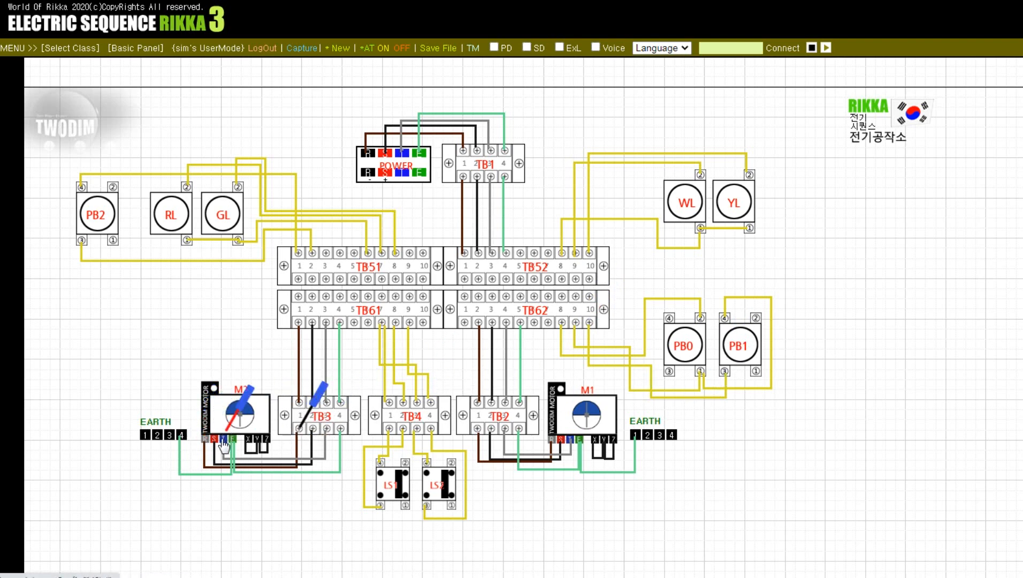
pyautogui.click(217, 447)
pyautogui.click(327, 429)
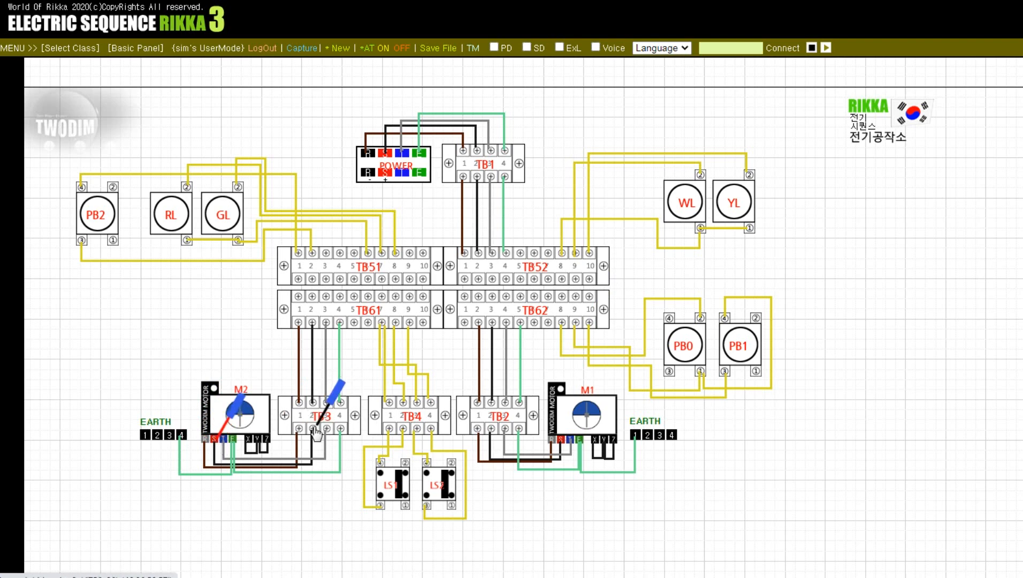
pyautogui.click(234, 439)
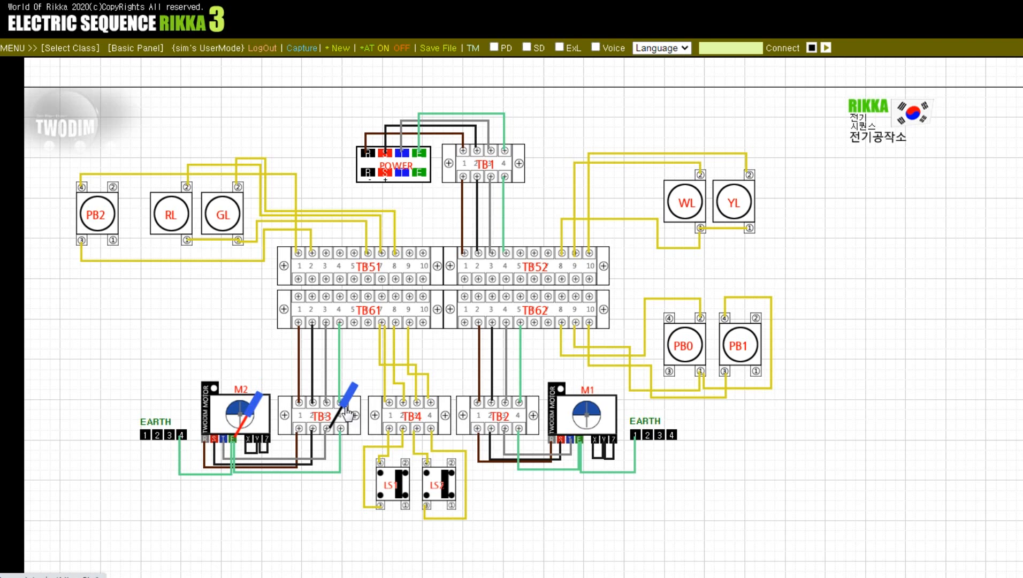
pyautogui.click(339, 429)
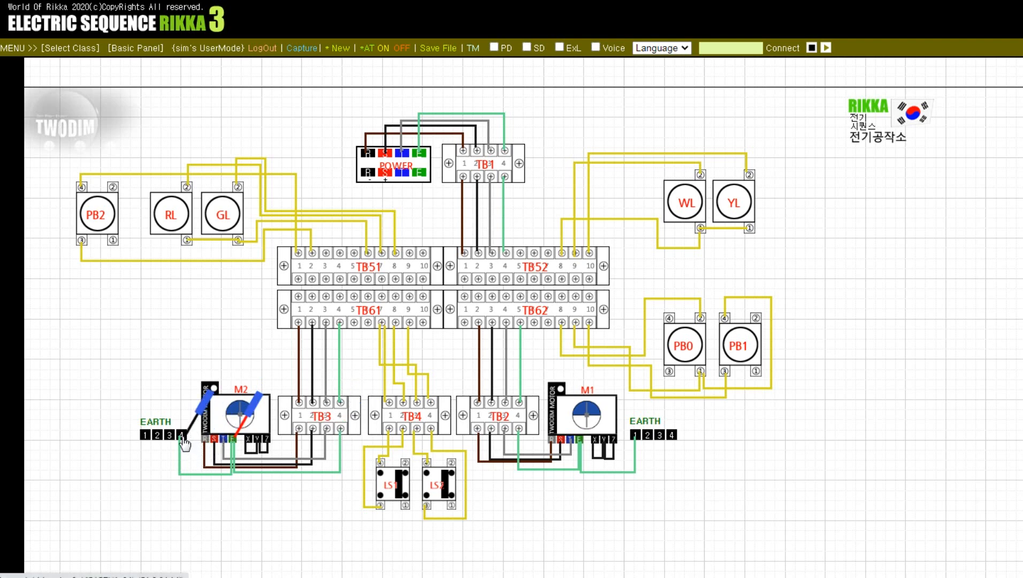
# Probe TB4's lower terminals 1 and 2 against limit switch LS1, and terminals 3 and 4 against LS2
pyautogui.click(416, 431)
pyautogui.click(390, 431)
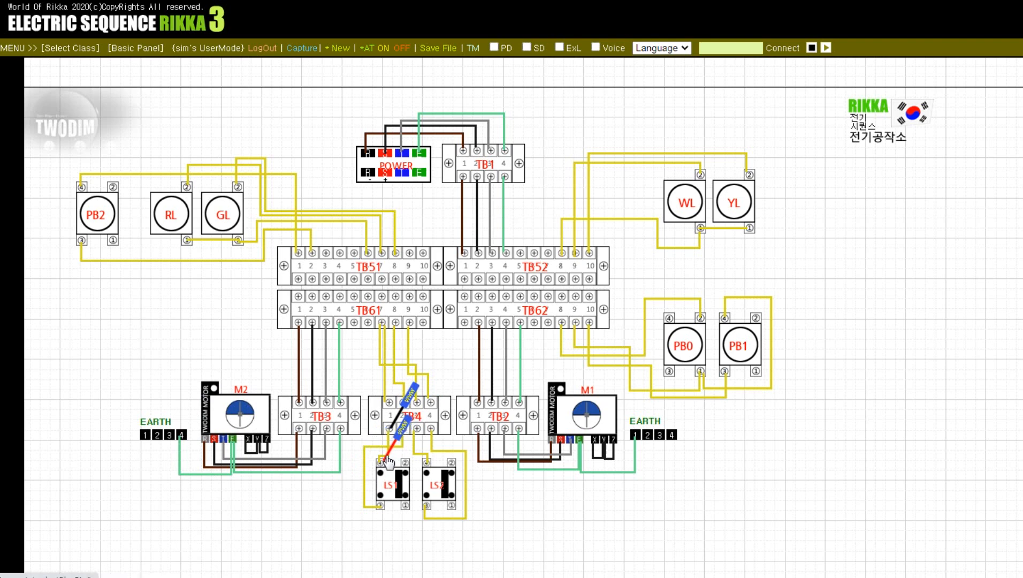
pyautogui.click(380, 506)
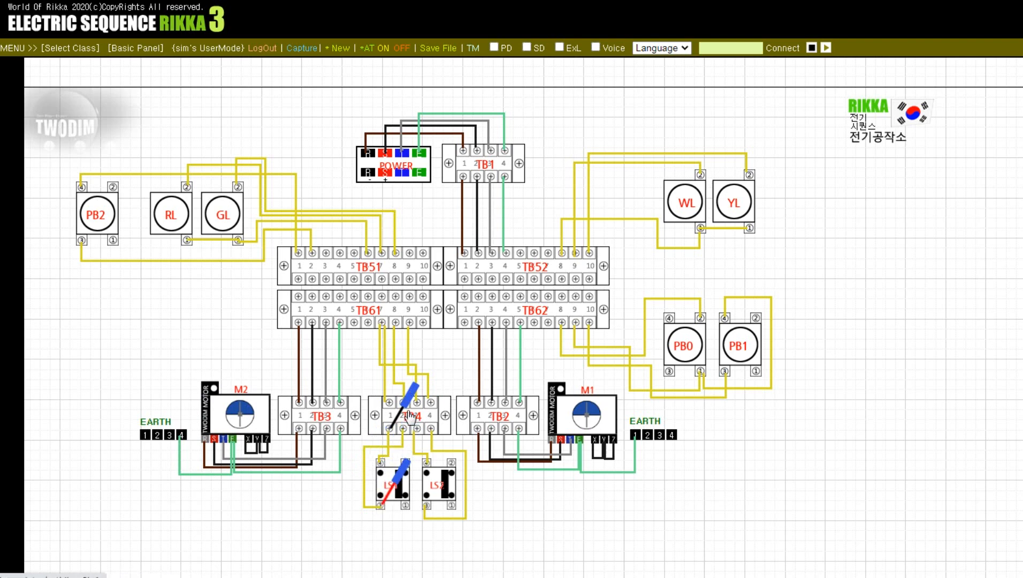
pyautogui.click(404, 429)
pyautogui.click(417, 430)
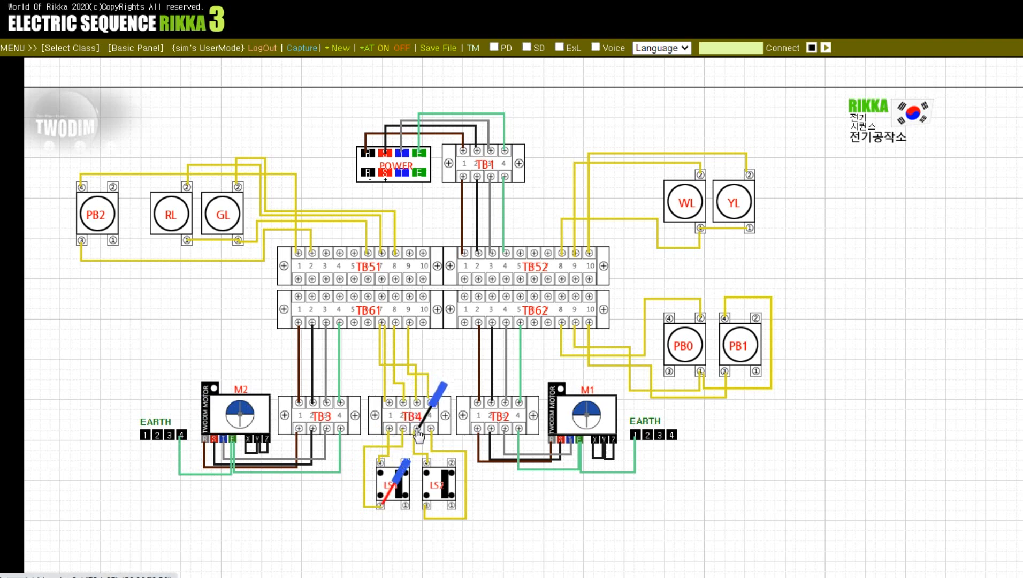
pyautogui.click(427, 463)
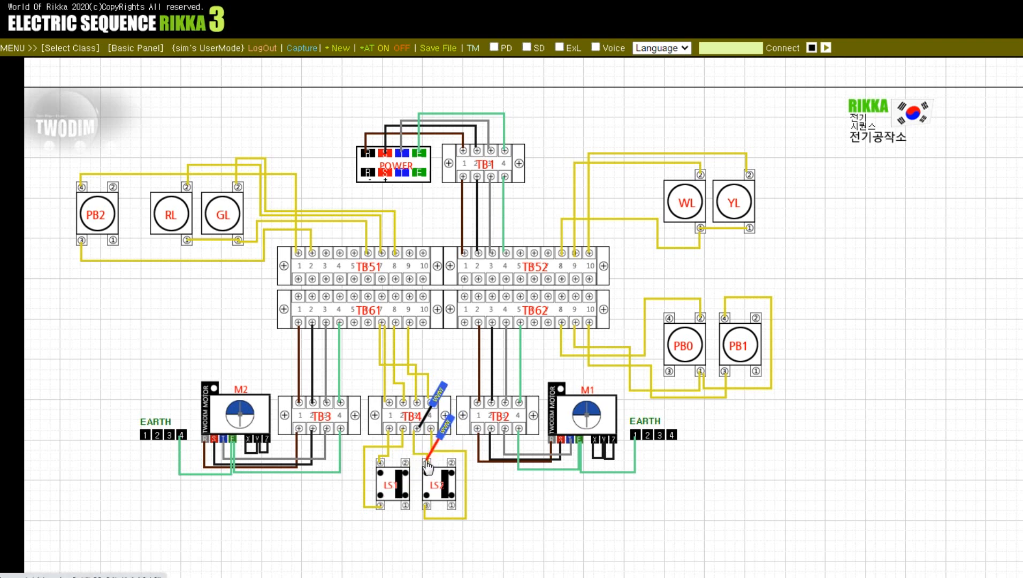
pyautogui.click(427, 506)
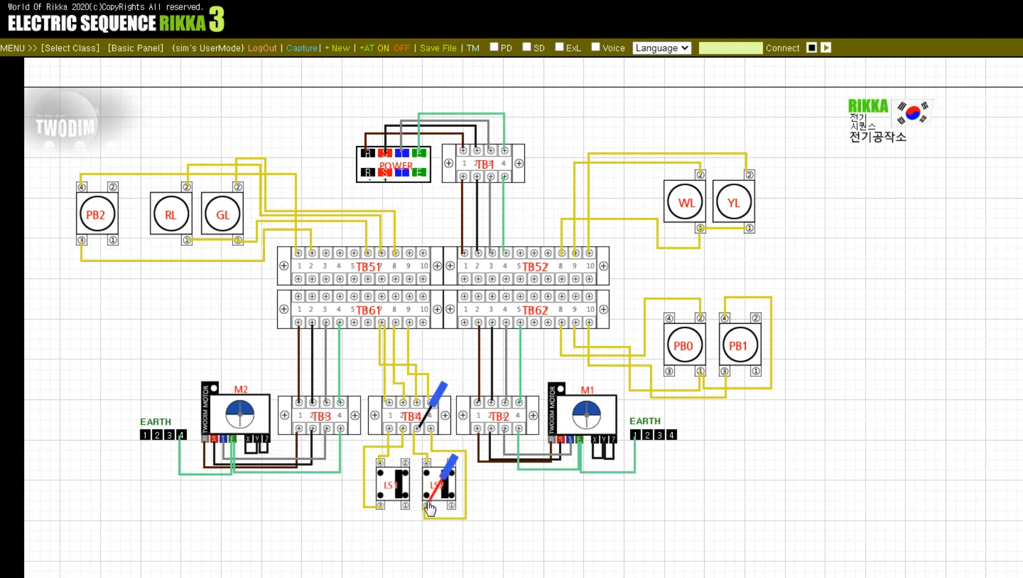
pyautogui.click(431, 430)
# Probe TB2's lower terminals 1 to 4 against motor M1's supply and earth terminals, and M1's earth against EARTH 1
pyautogui.click(478, 428)
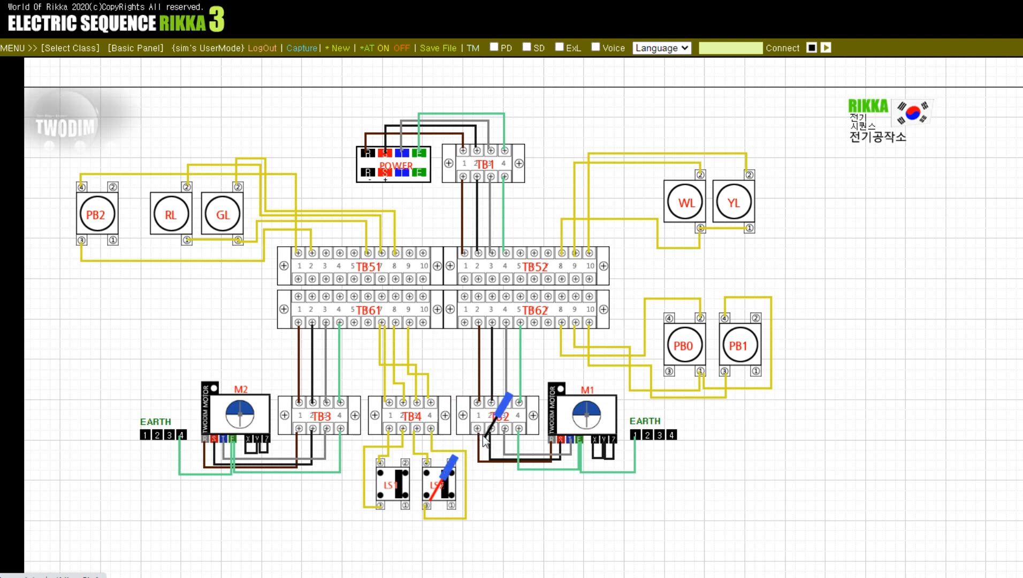
pyautogui.click(562, 441)
pyautogui.click(552, 440)
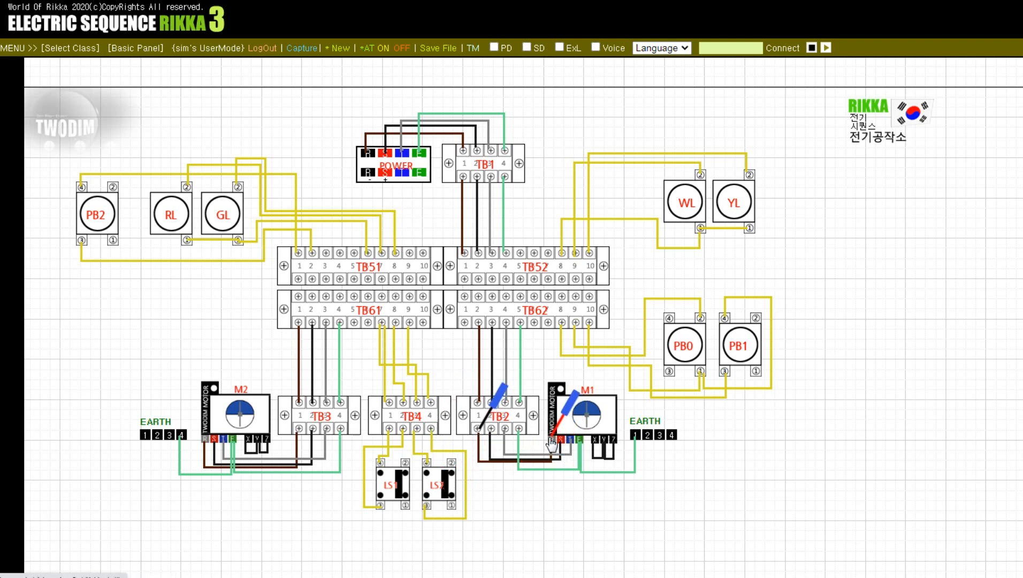
pyautogui.click(489, 429)
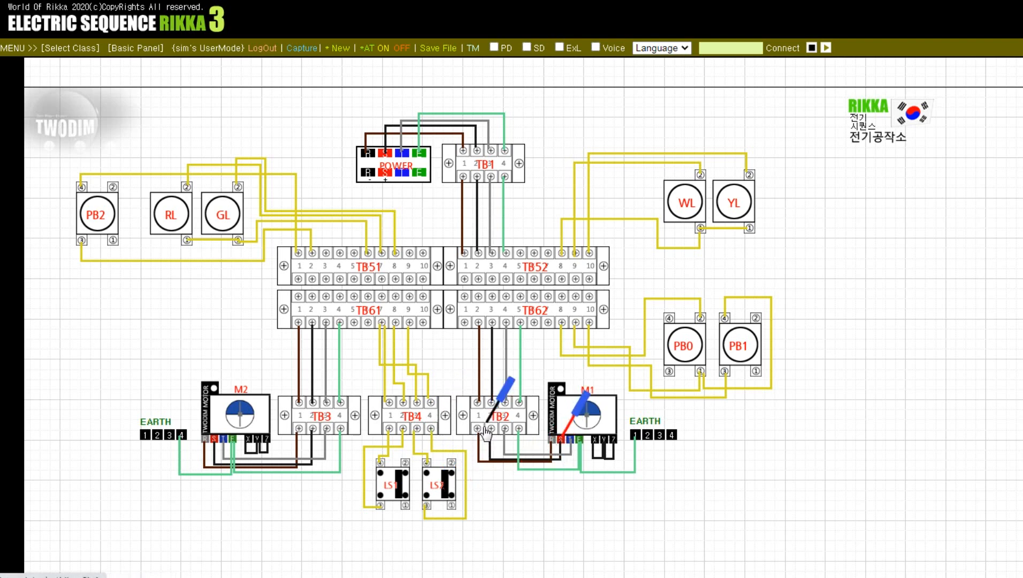
pyautogui.click(504, 429)
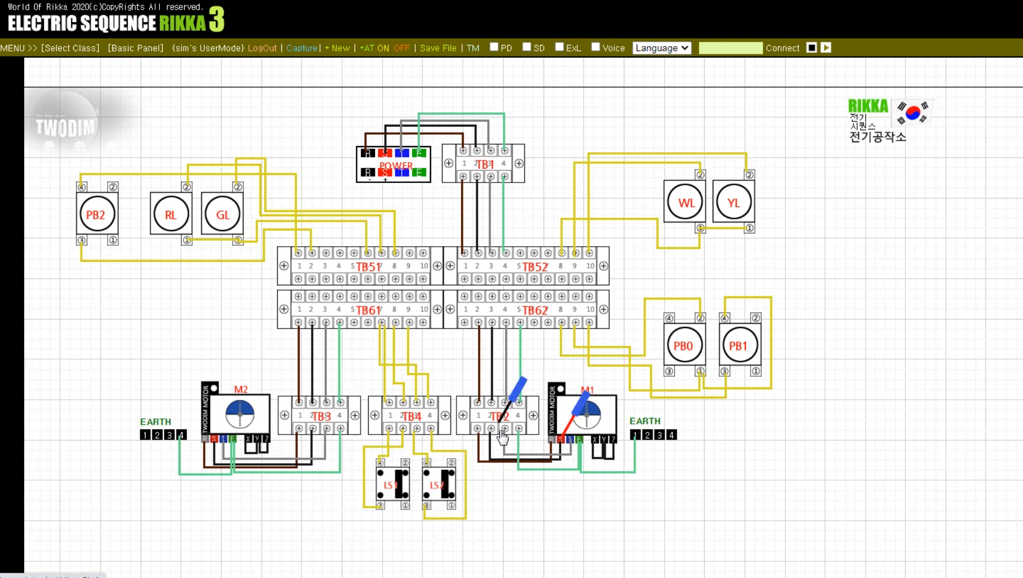
pyautogui.click(571, 441)
pyautogui.click(577, 441)
pyautogui.click(579, 442)
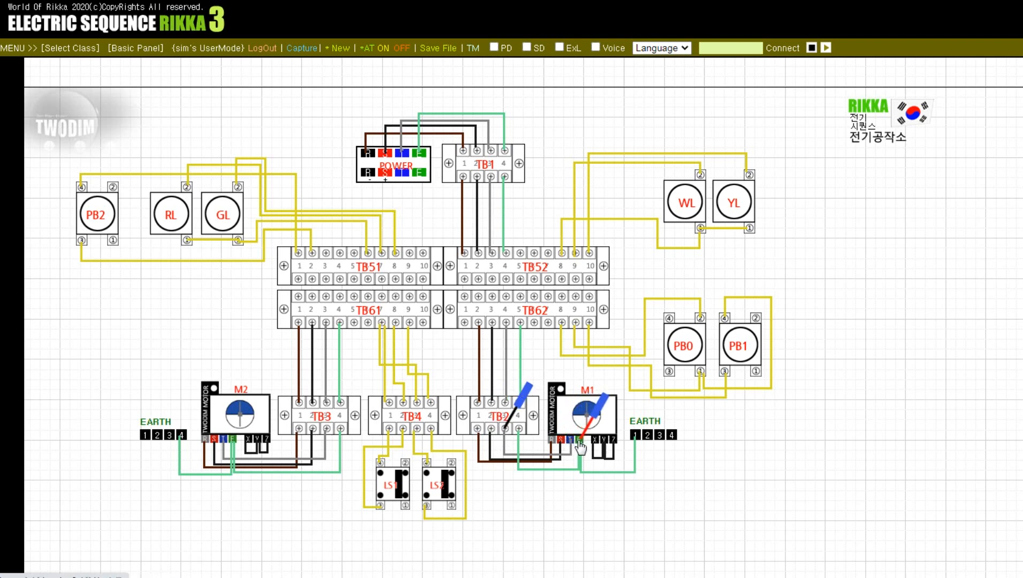
pyautogui.click(515, 414)
pyautogui.click(518, 429)
pyautogui.click(526, 422)
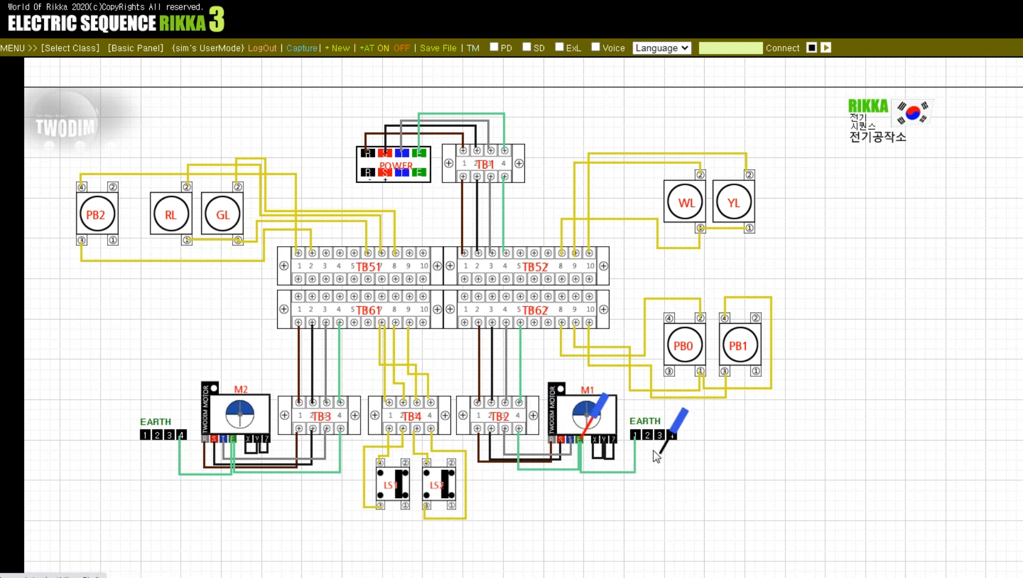
pyautogui.click(634, 435)
# Probe TB51's lower terminal 1 against TB61's upper terminal 1
pyautogui.click(645, 427)
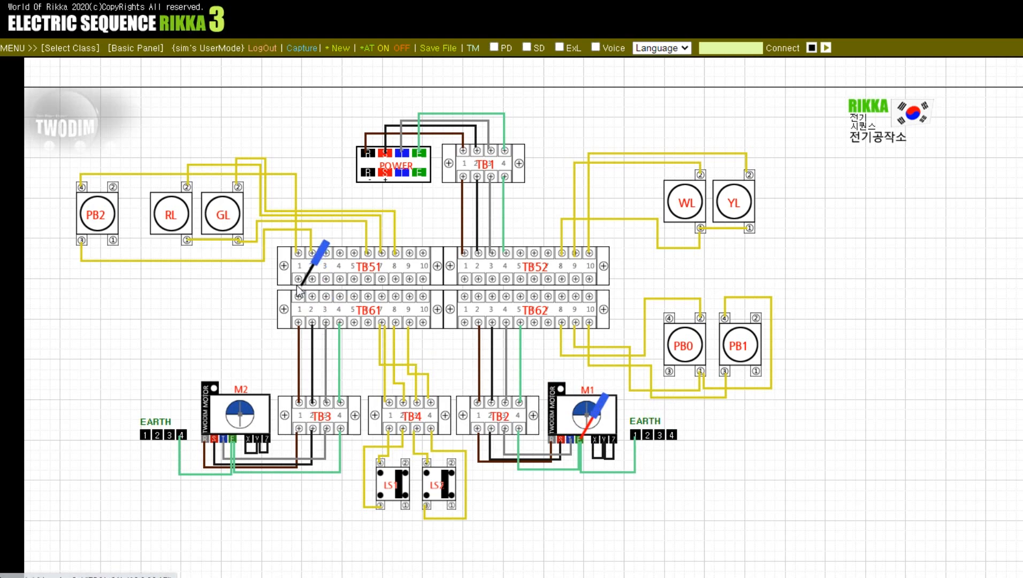
pyautogui.click(293, 280)
pyautogui.click(584, 431)
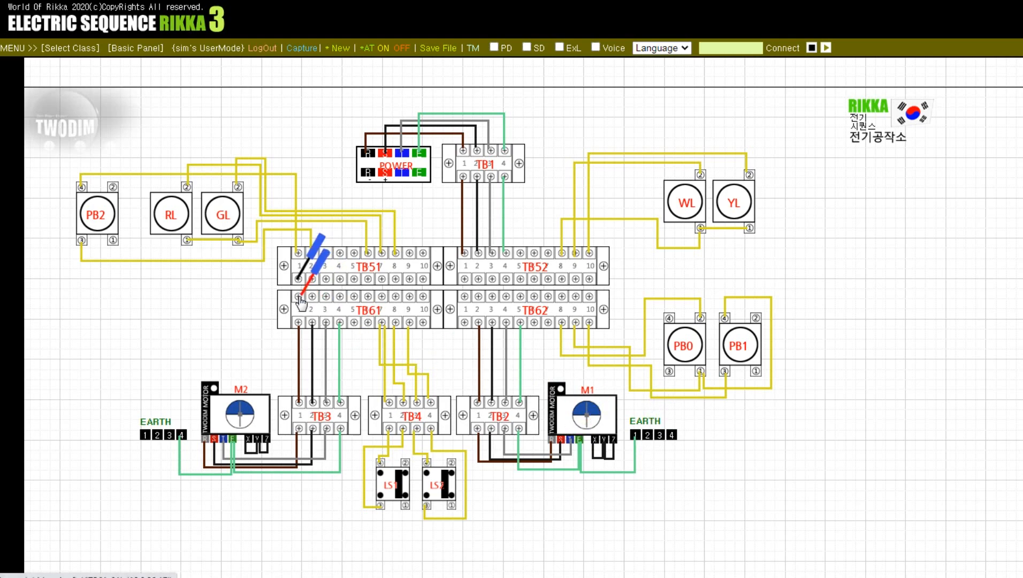
# Open the virtual laptop's terminal and run bt to put away the test probes
pyautogui.doubleClick(678, 461)
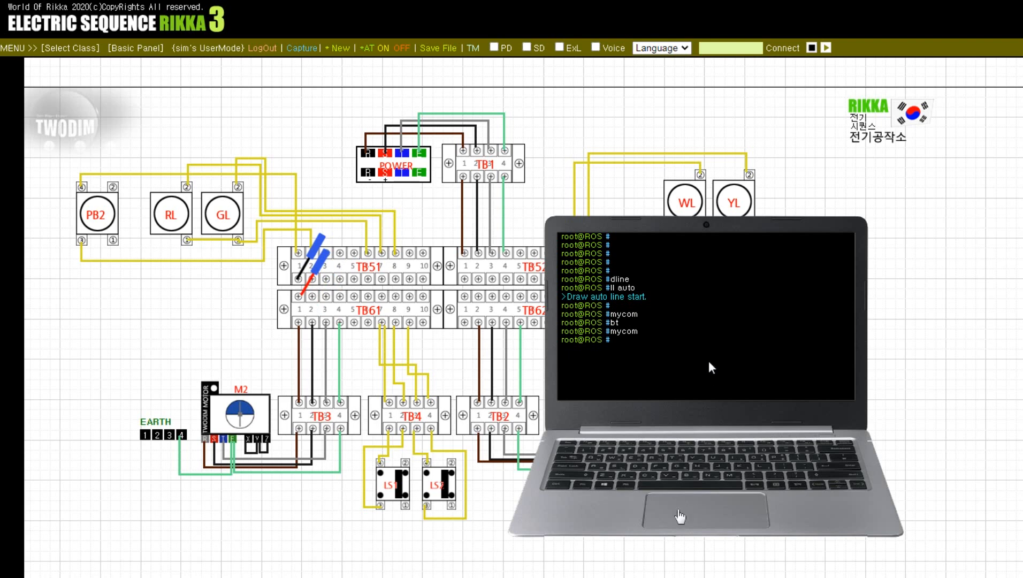
pyautogui.press('Return')
pyautogui.press('Return')
pyautogui.press('Return')
pyautogui.write('bt')
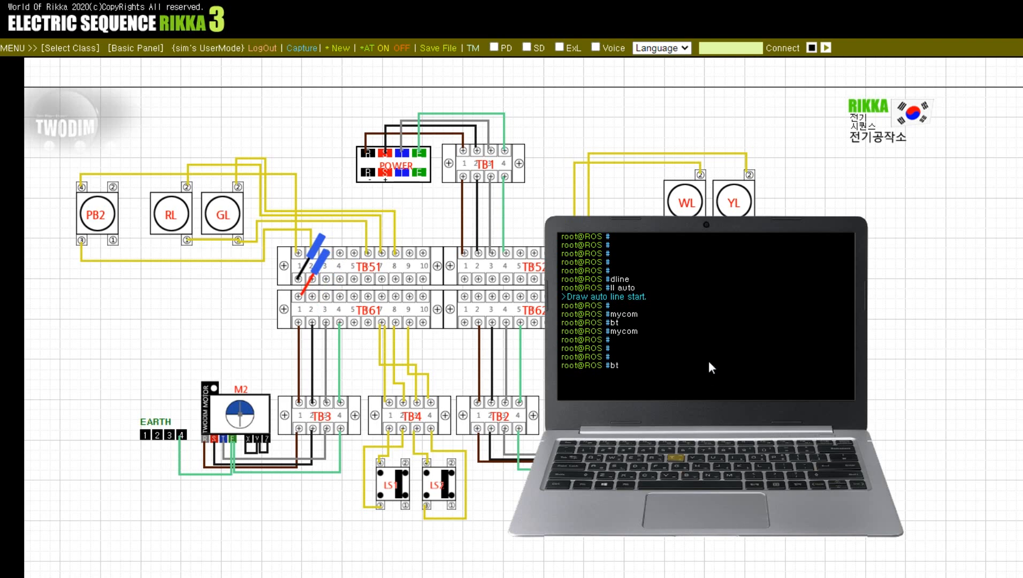
pyautogui.press('Return')
# Clear the whole layout with the reset command and close the laptop terminal with logout
pyautogui.press('Return')
pyautogui.press('Return')
pyautogui.press('Return')
pyautogui.write('reset')
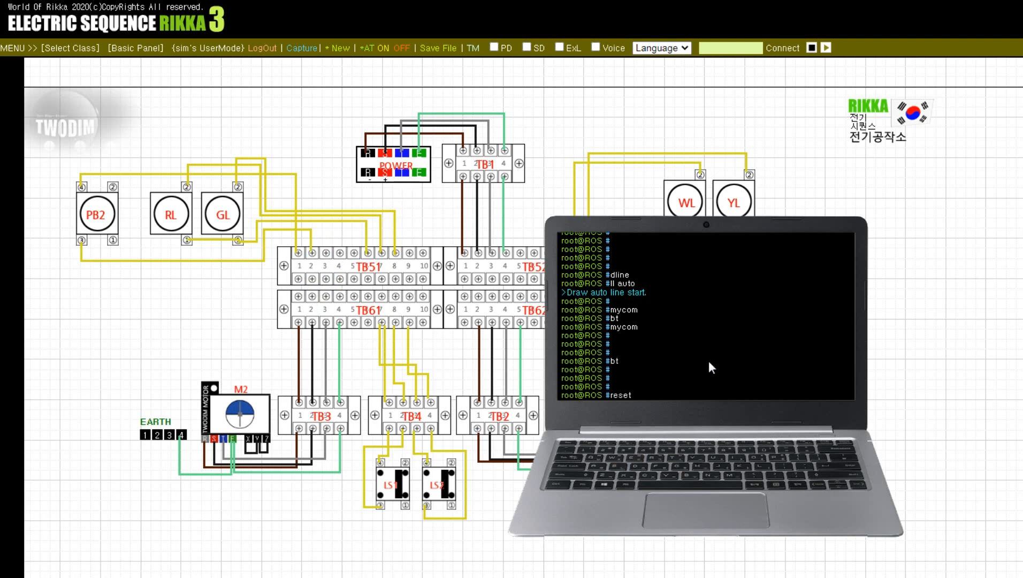
pyautogui.press('Return')
pyautogui.press('Return')
pyautogui.press('Return')
pyautogui.write('logout')
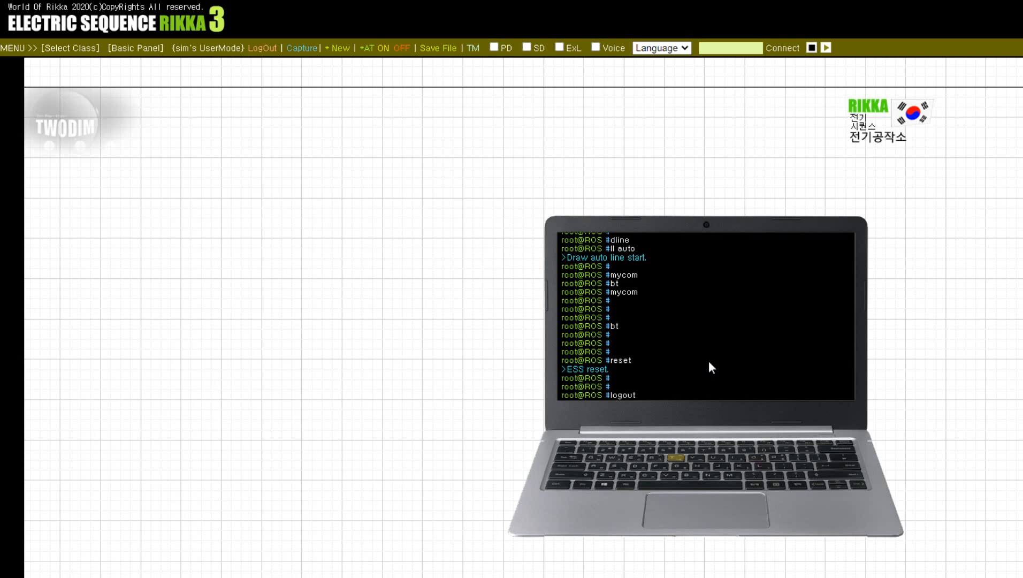
pyautogui.press('Return')
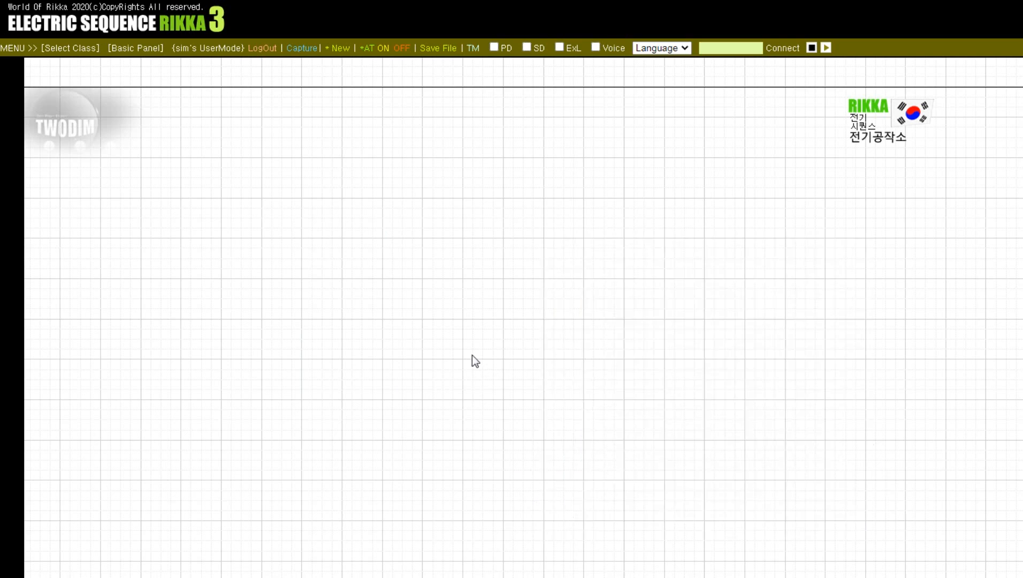